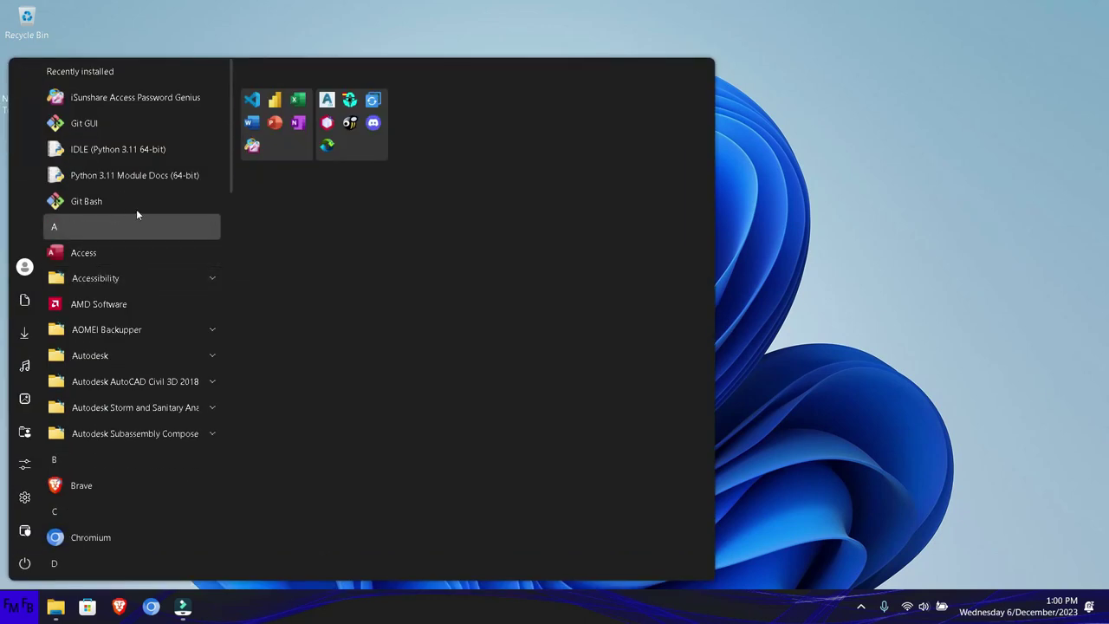
- Launch Excel from the Start menu's pinned folder and create a blank workbook
{"action": "left_click", "coordinate": [258, 124]}
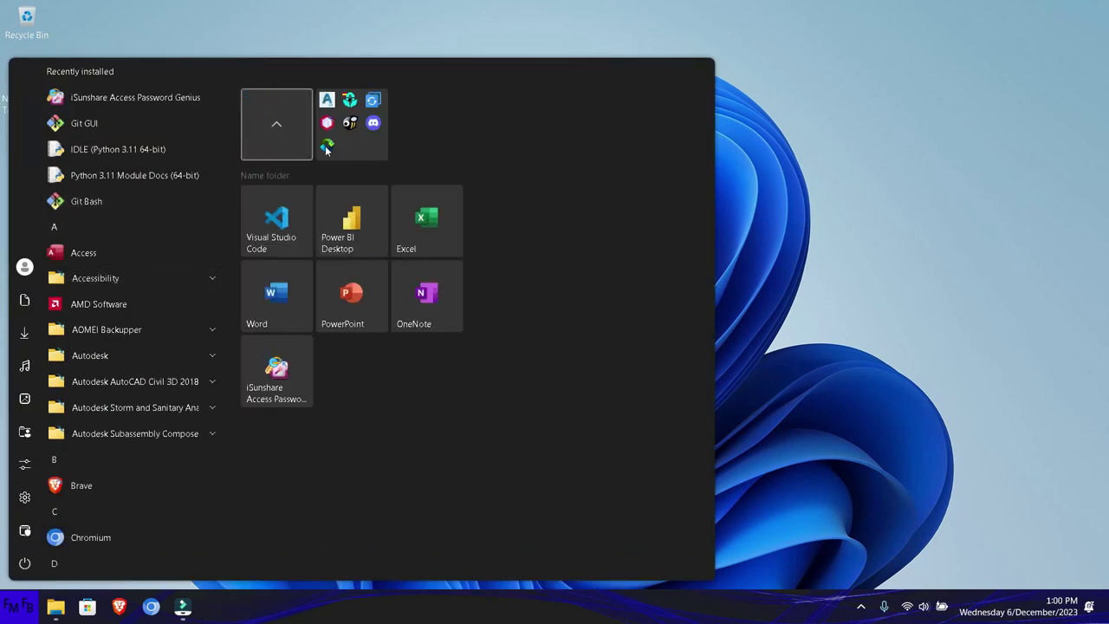
{"action": "left_click", "coordinate": [419, 218]}
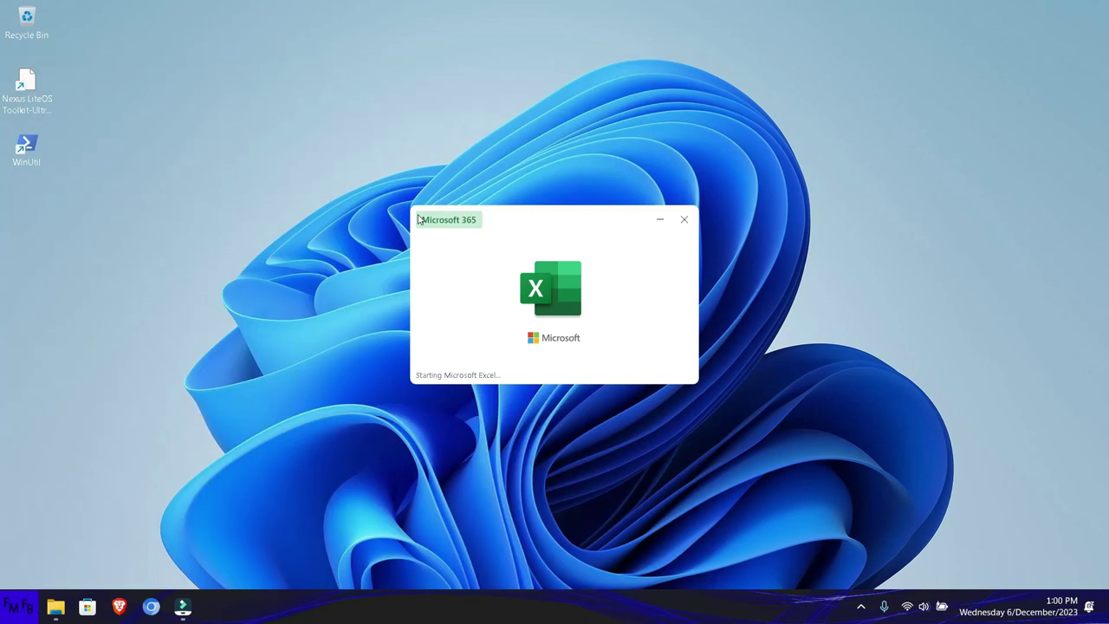
{"action": "key", "text": "Return"}
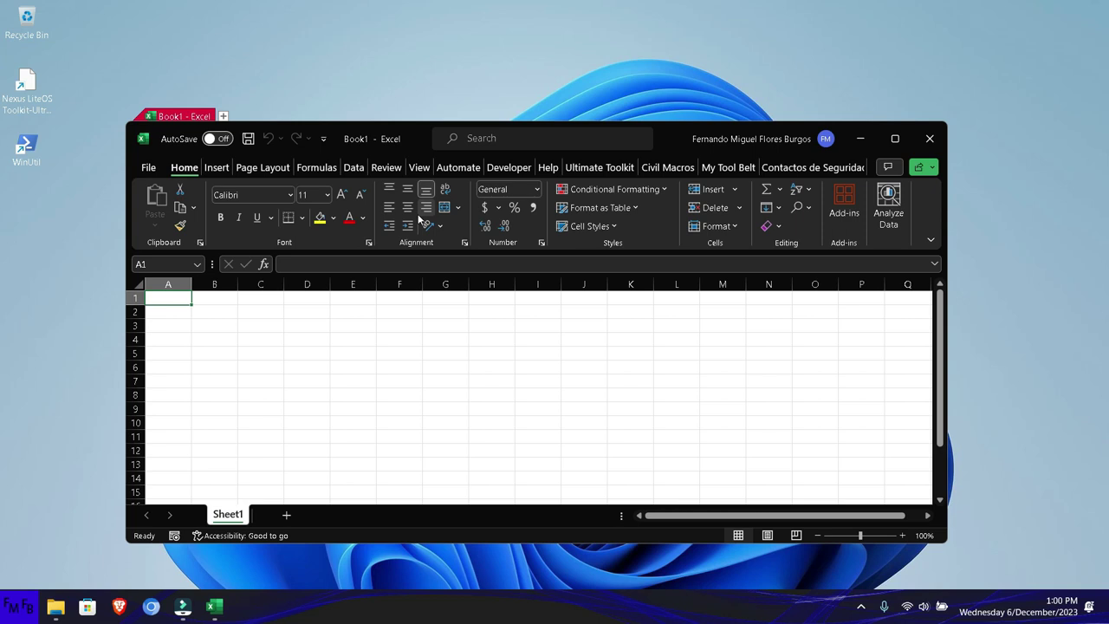
- Enter a Currency header in A1 with 10.63466, 11.56352 and 12.86396 in A2:A4
{"action": "type", "text": "Currency"}
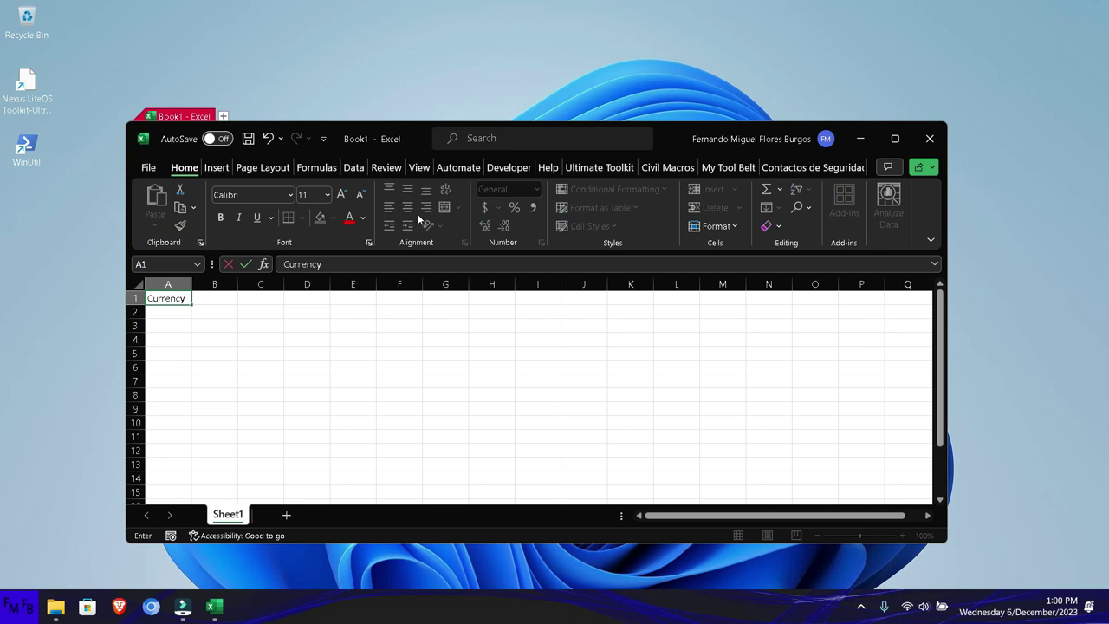
{"action": "key", "text": "Return"}
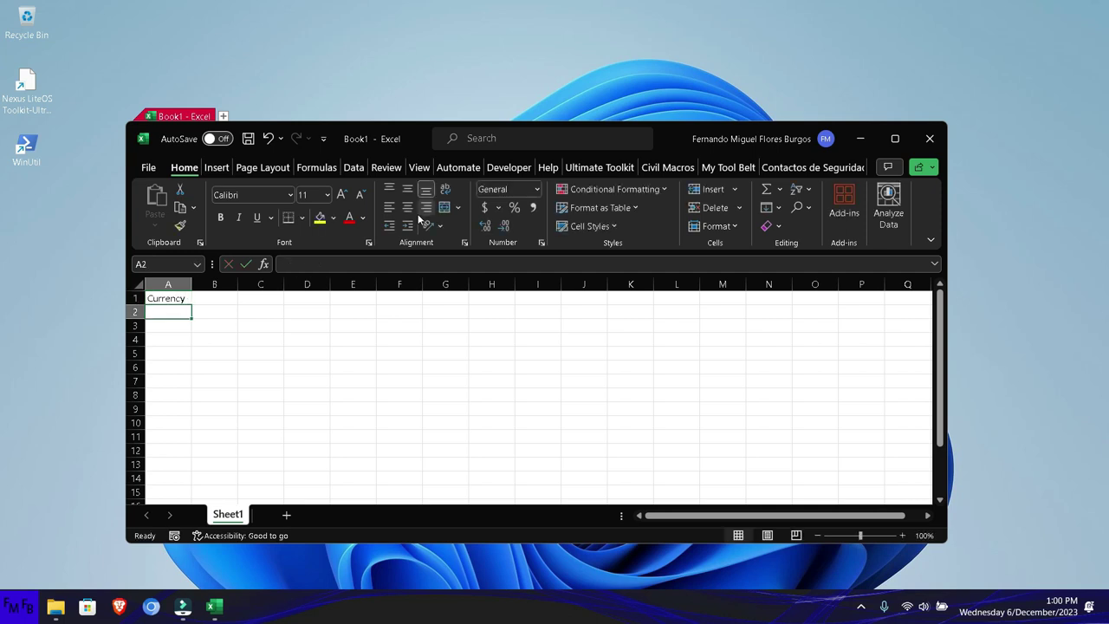
{"action": "type", "text": "10."}
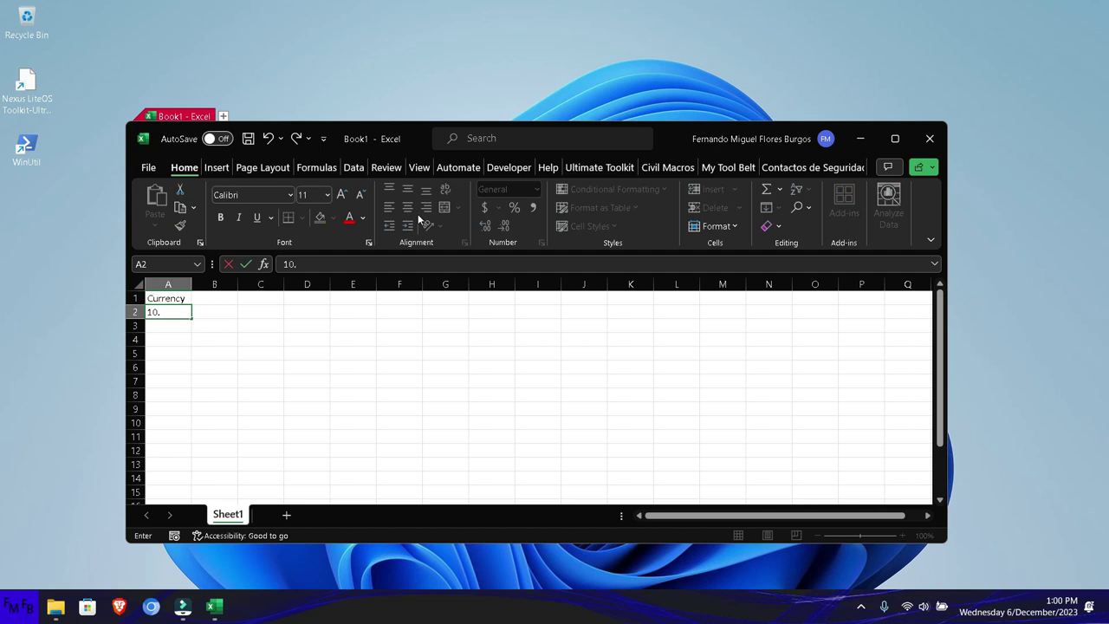
{"action": "type", "text": "6346"}
{"action": "type", "text": "6"}
{"action": "key", "text": "Return"}
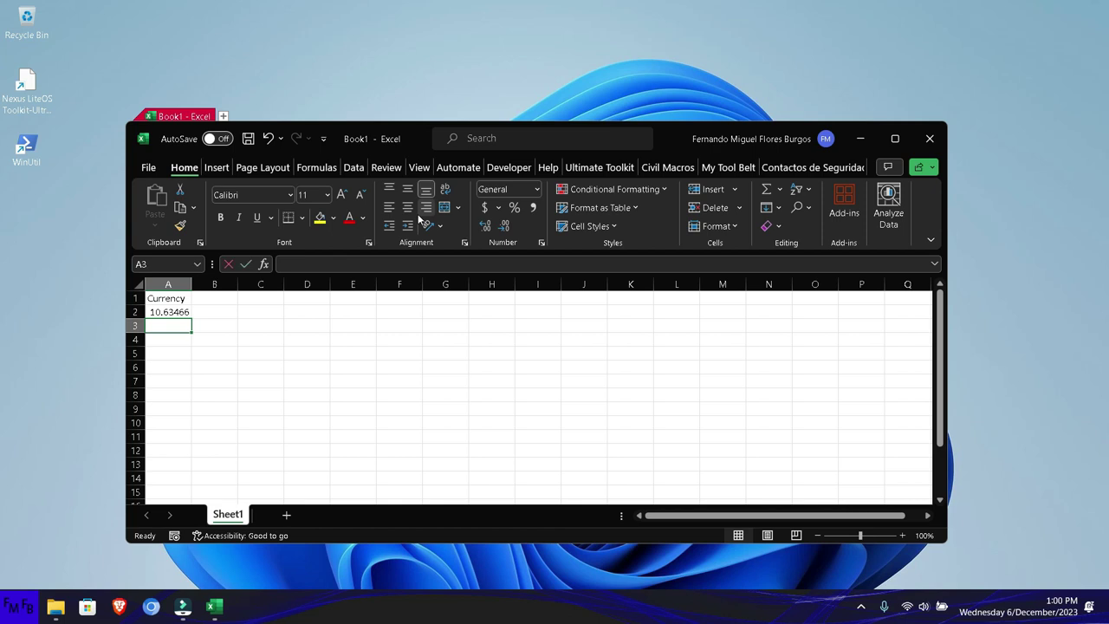
{"action": "type", "text": "11.56"}
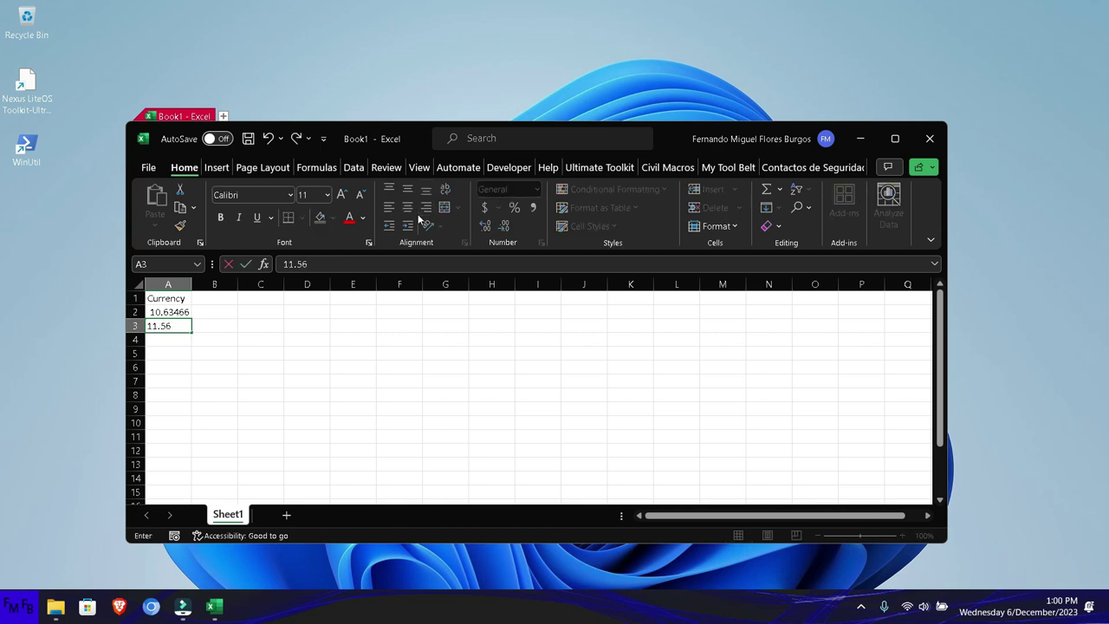
{"action": "type", "text": "3522"}
{"action": "key", "text": "Return"}
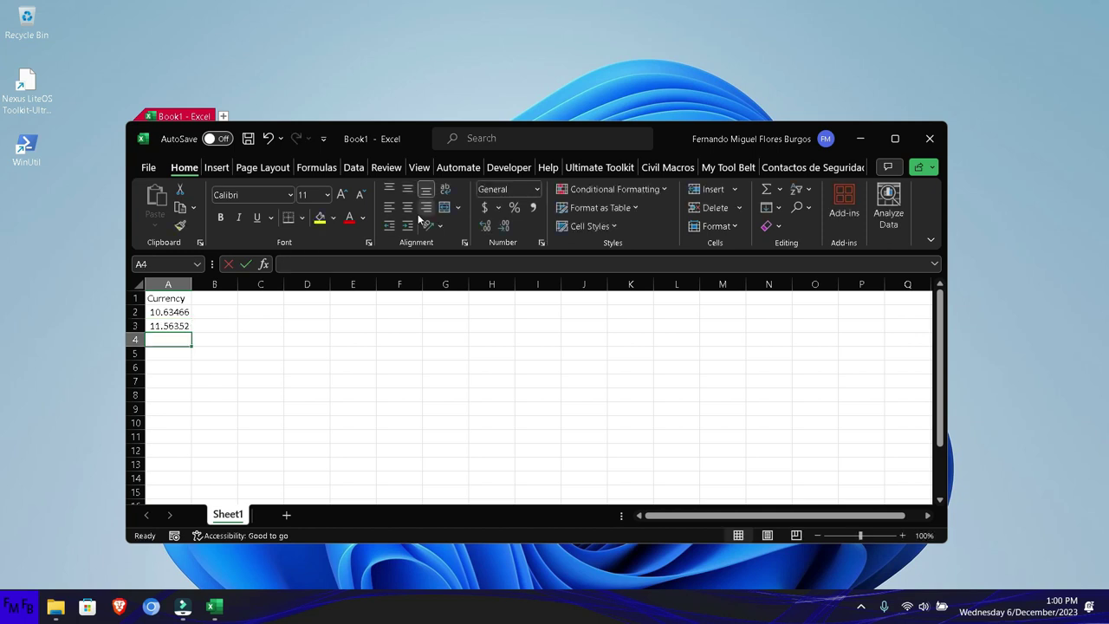
{"action": "type", "text": "12.86"}
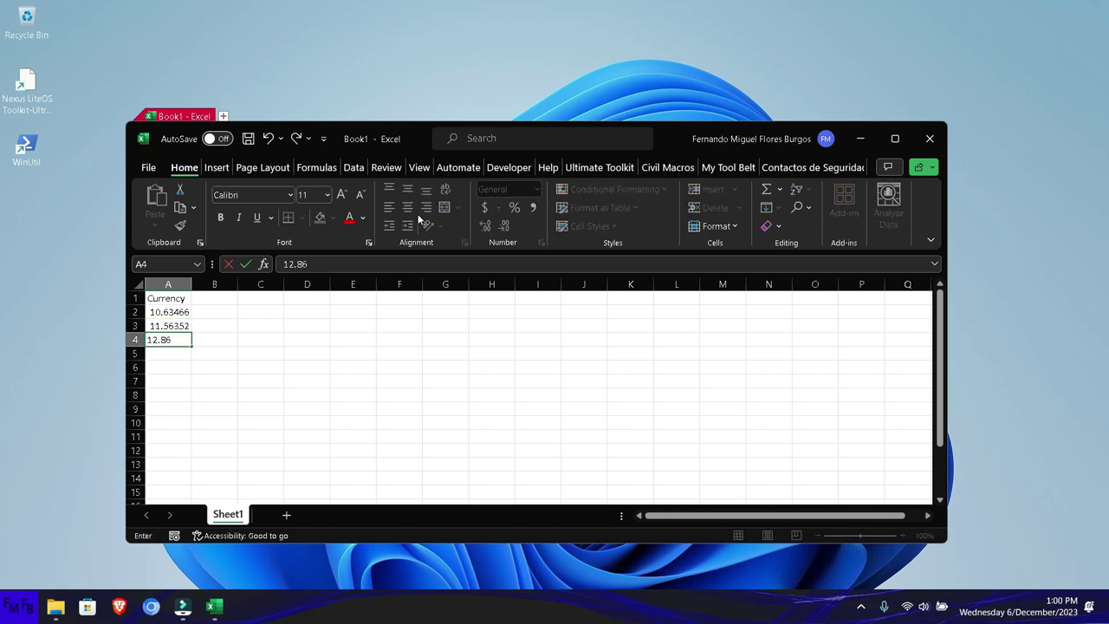
{"action": "type", "text": "39"}
{"action": "type", "text": "55"}
{"action": "key", "text": "Return"}
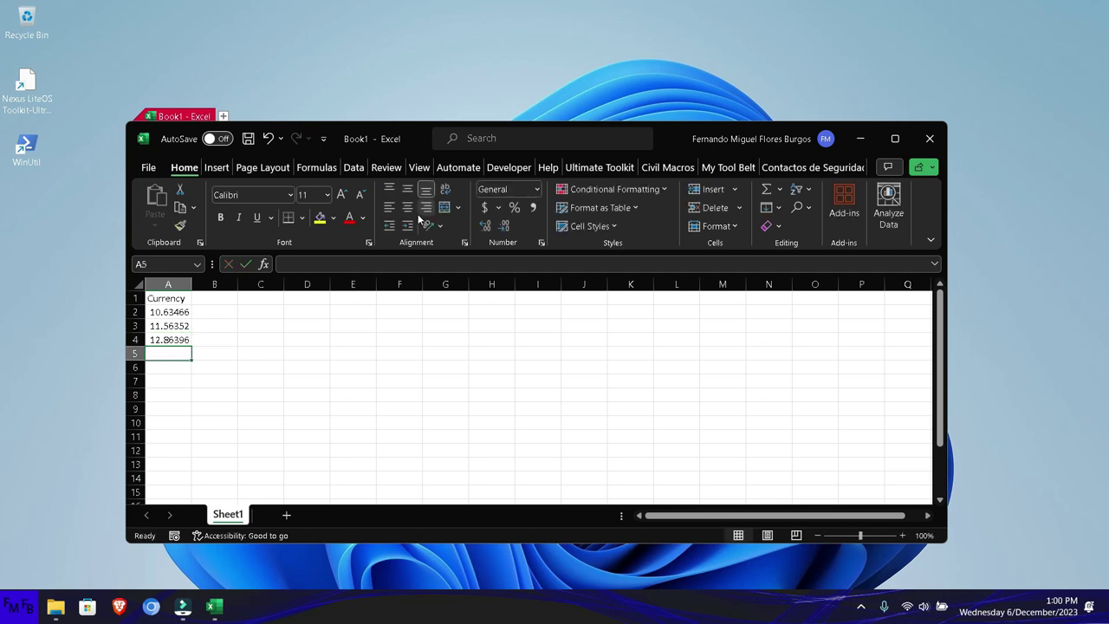
- Bring up Excel's file backstage screen
{"action": "key", "text": "ctrl+s"}
{"action": "key", "text": "BackSpace"}
{"action": "key", "text": "Escape"}
- In Save As, browse to the prueba folder on Local Disk (D:)
{"action": "key", "text": "ctrl+o"}
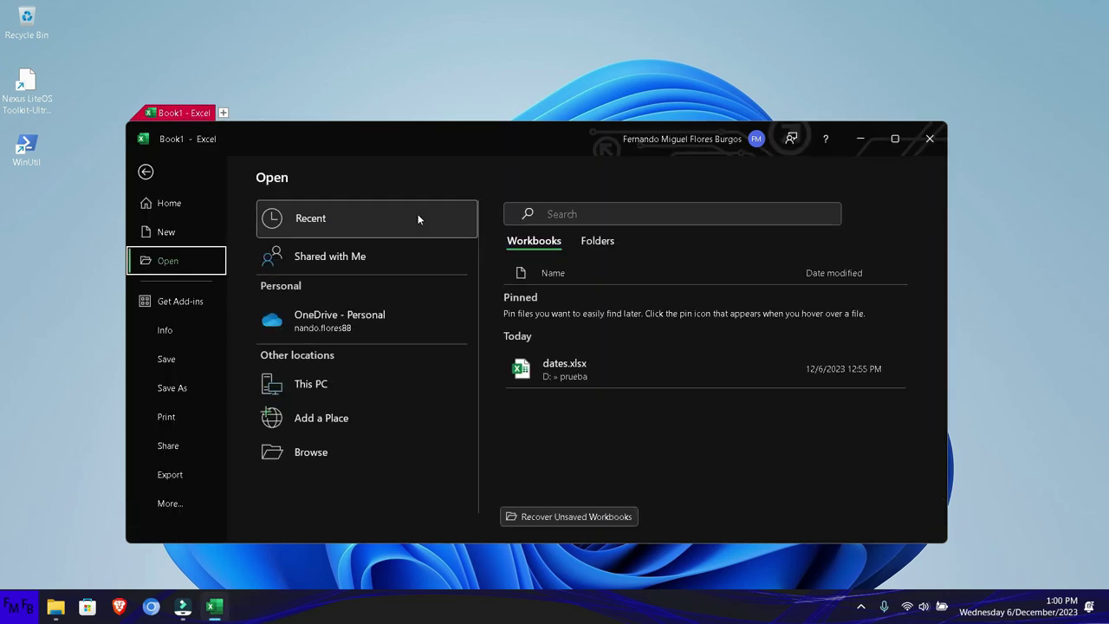
{"action": "left_click", "coordinate": [176, 385]}
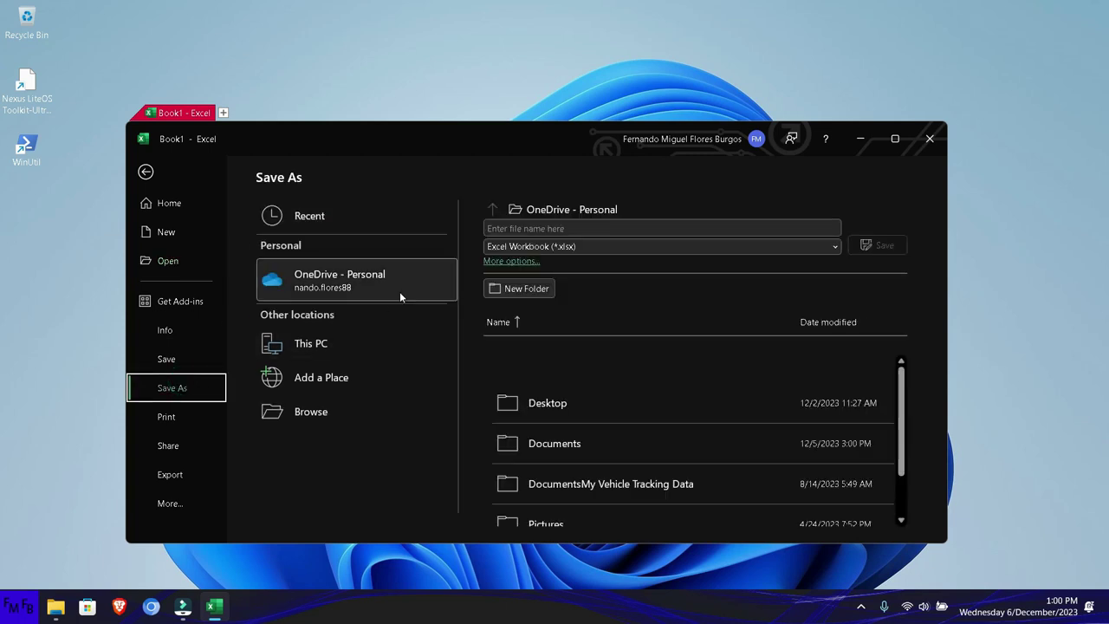
{"action": "left_click", "coordinate": [317, 422]}
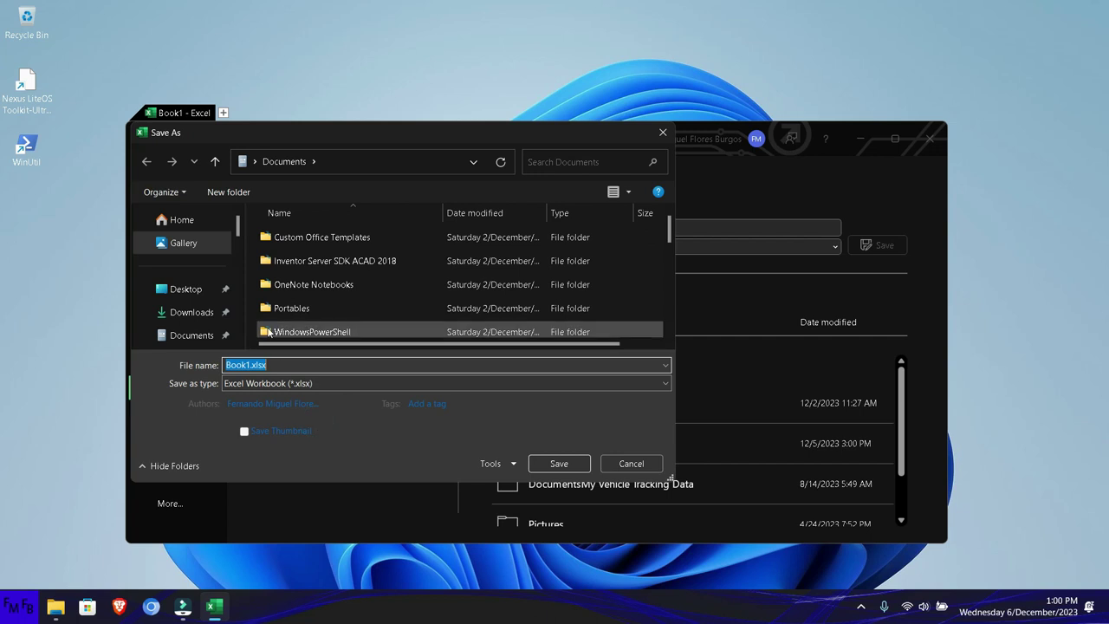
{"action": "left_click_drag", "start_coordinate": [240, 230], "coordinate": [239, 350]}
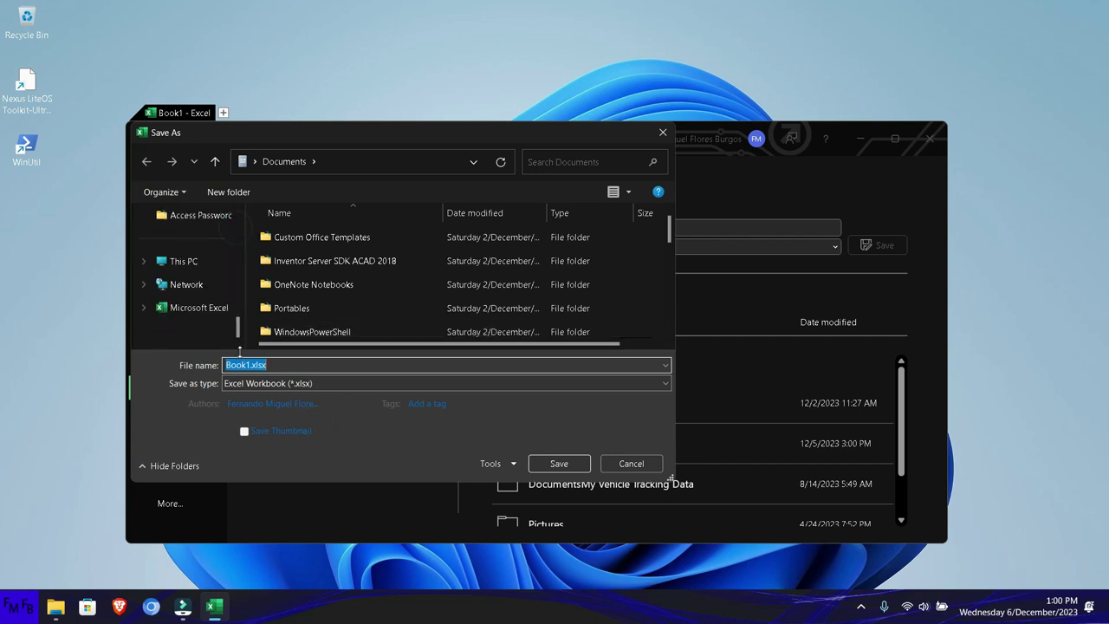
{"action": "left_click", "coordinate": [192, 263]}
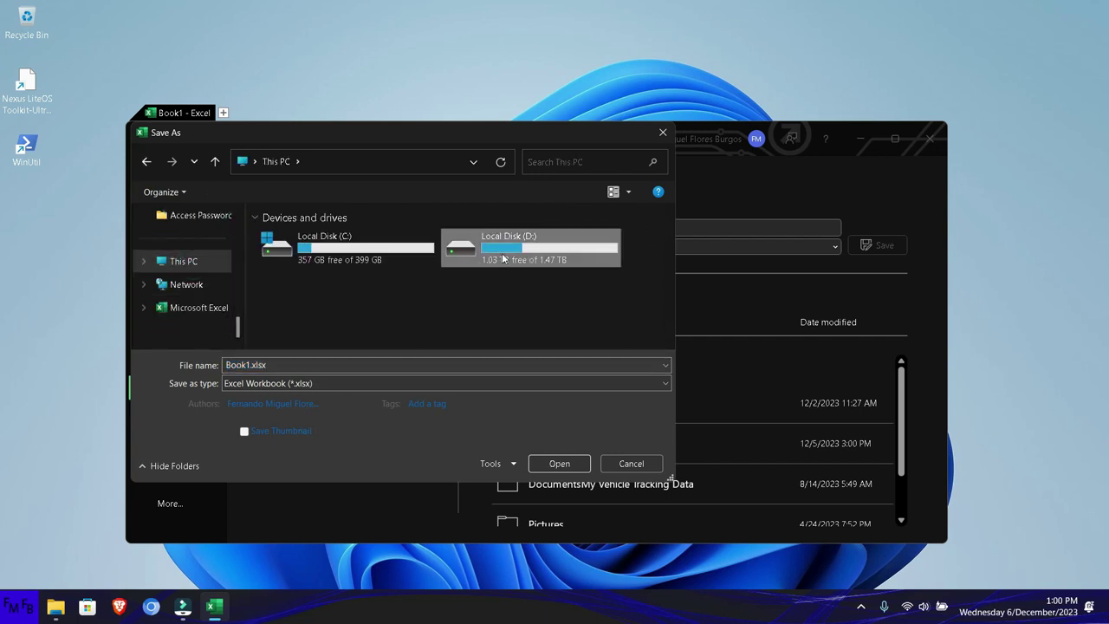
{"action": "double_click", "coordinate": [503, 258]}
{"action": "left_click", "coordinate": [406, 310]}
{"action": "scroll", "coordinate": [406, 312], "scroll_direction": "down", "scroll_amount": 1}
{"action": "double_click", "coordinate": [406, 310]}
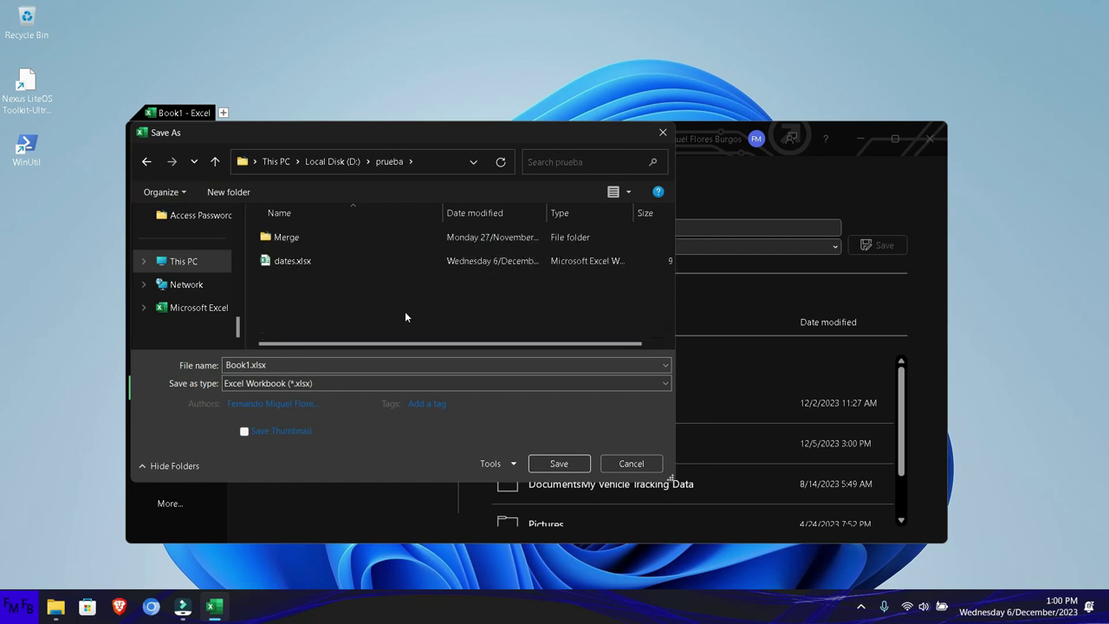
- Save the workbook as Currency.xlsx and close Excel
{"action": "left_click", "coordinate": [388, 364]}
{"action": "type", "text": "Currency"}
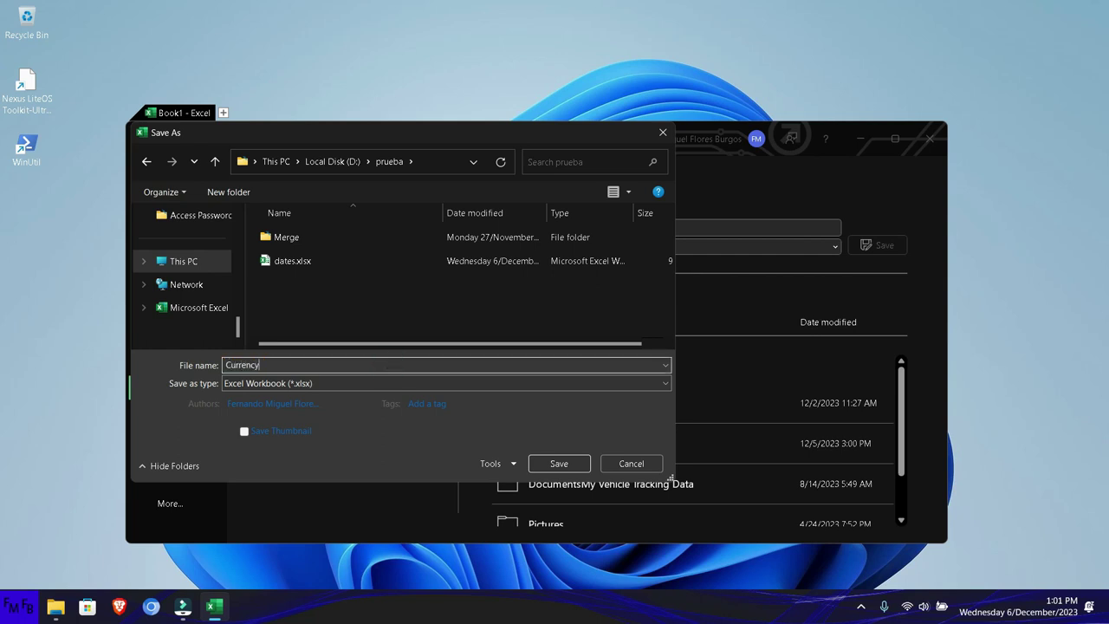
{"action": "key", "text": "Return"}
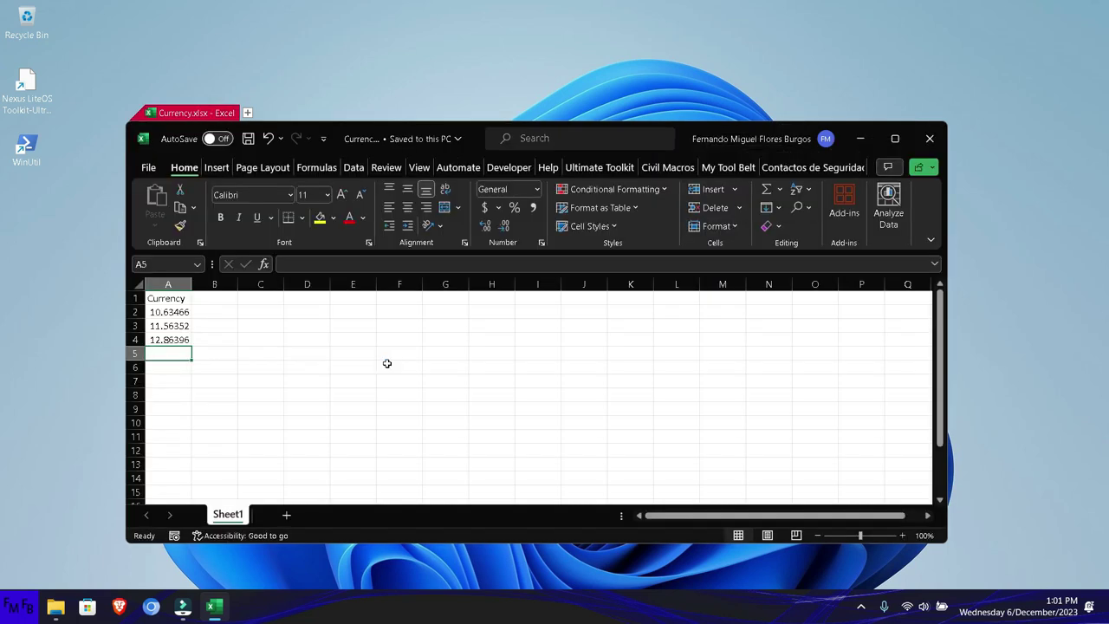
{"action": "key", "text": "alt+F4"}
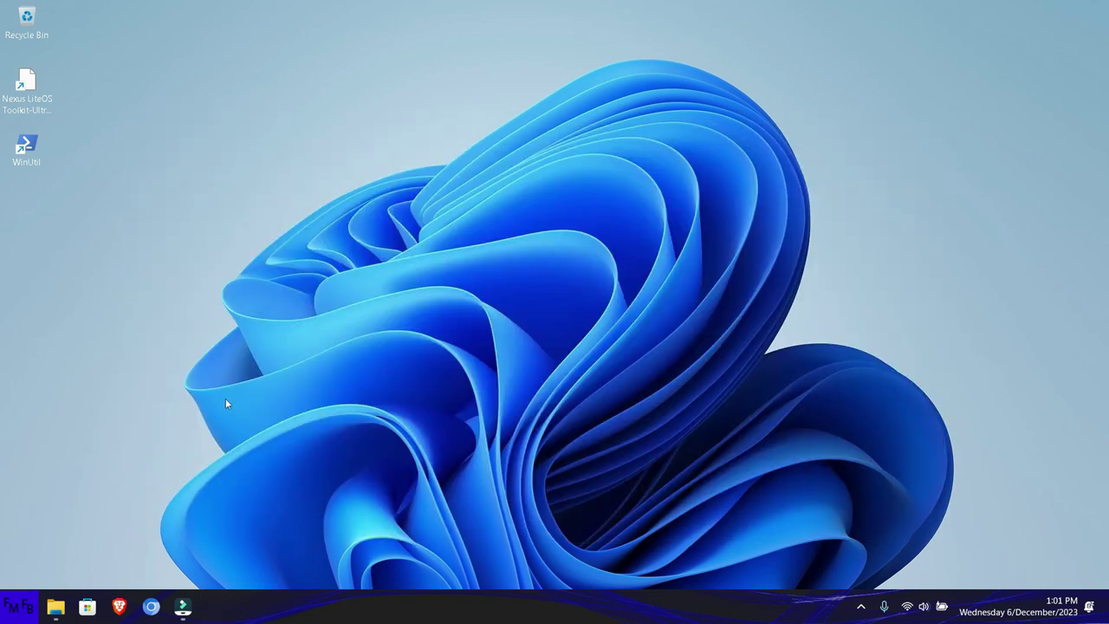
- Launch Power BI Desktop from the Start menu's pinned apps folder
{"action": "left_click", "coordinate": [18, 606]}
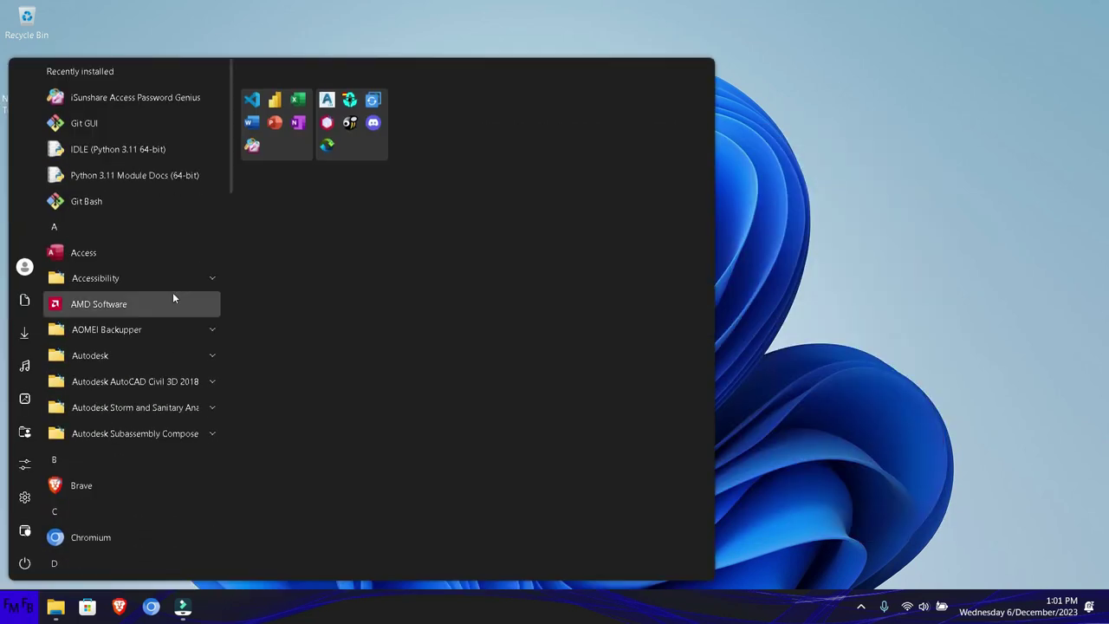
{"action": "left_click", "coordinate": [277, 106]}
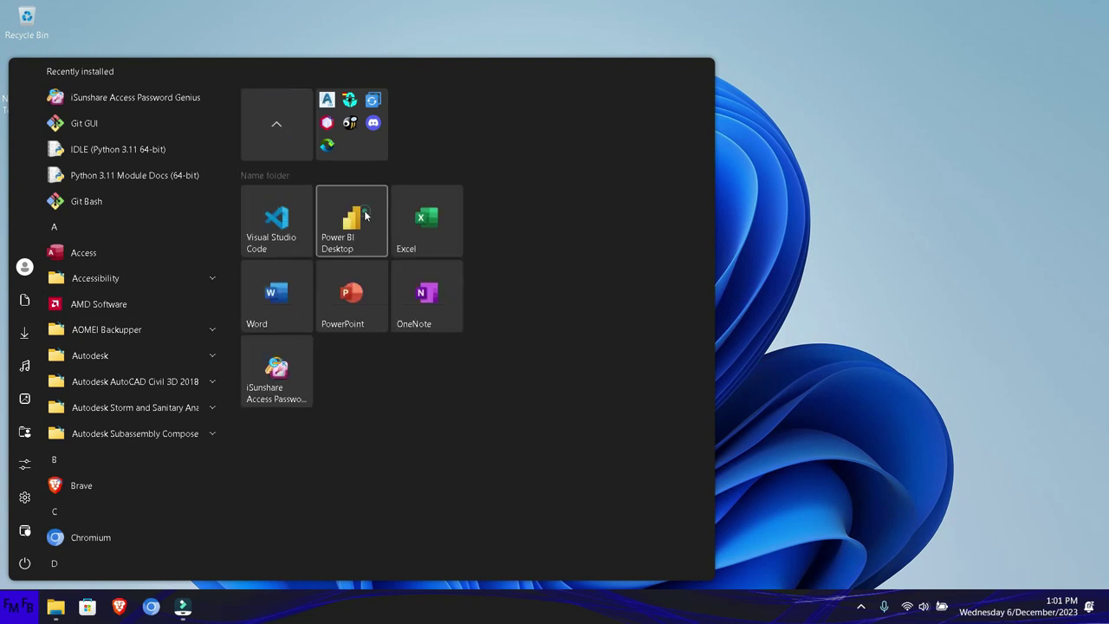
{"action": "left_click", "coordinate": [365, 214]}
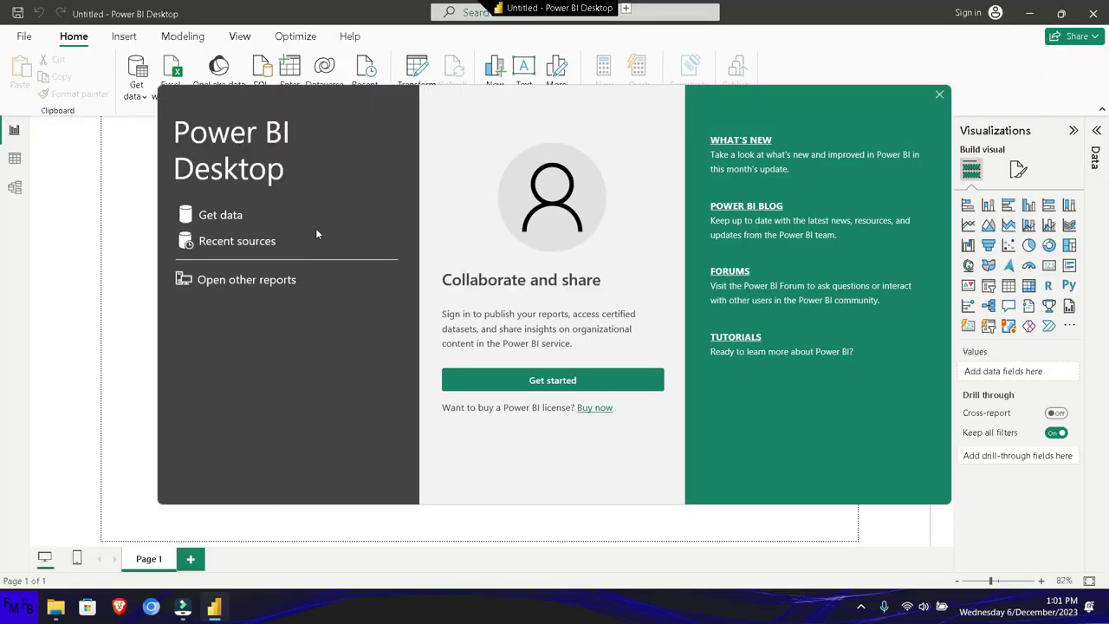
- Import Currency.xlsx from the prueba folder as an Excel source and select Sheet1
{"action": "key", "text": "Escape"}
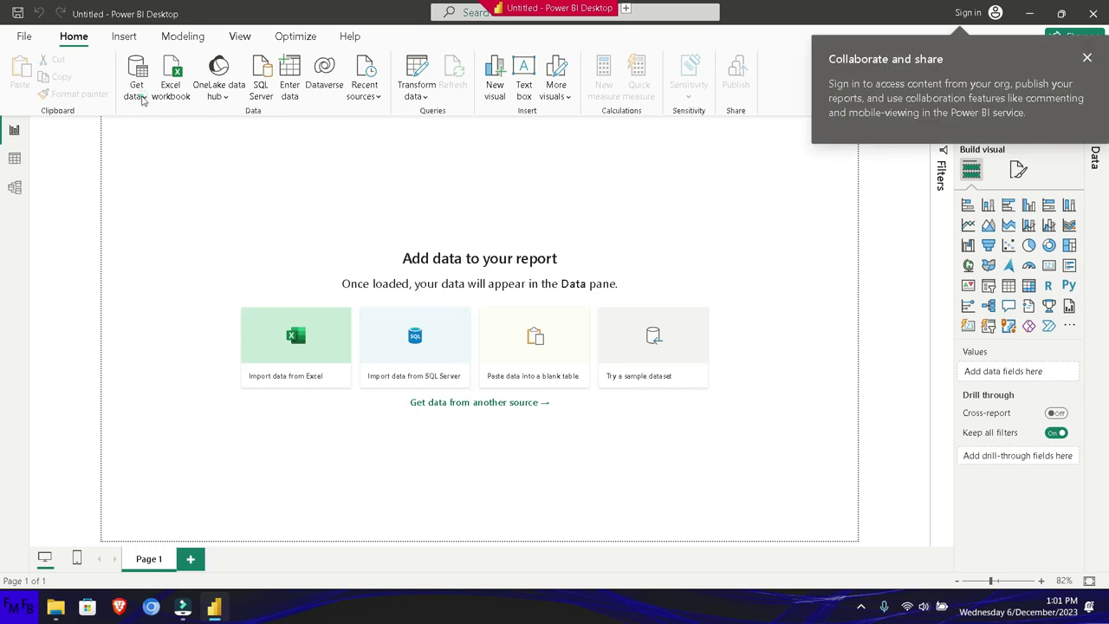
{"action": "left_click", "coordinate": [139, 95]}
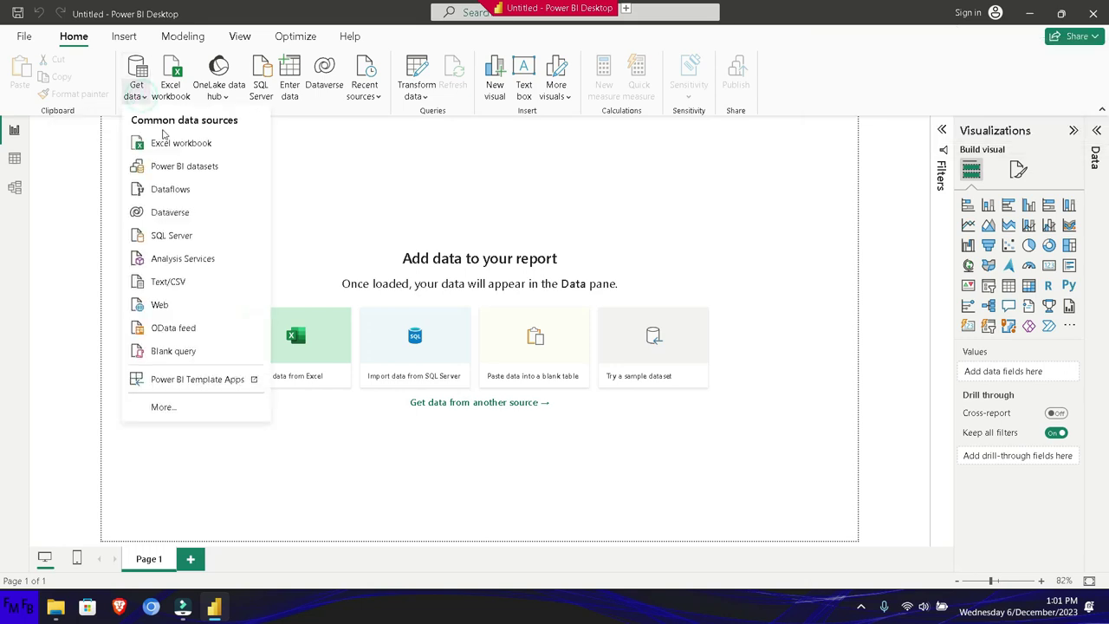
{"action": "left_click", "coordinate": [170, 143]}
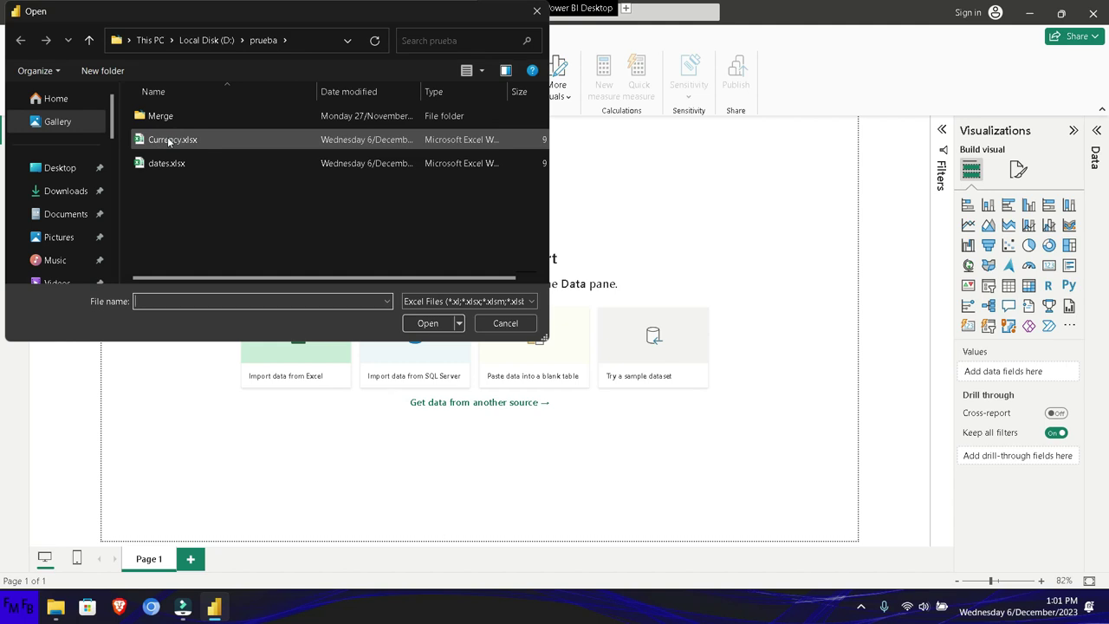
{"action": "double_click", "coordinate": [168, 141]}
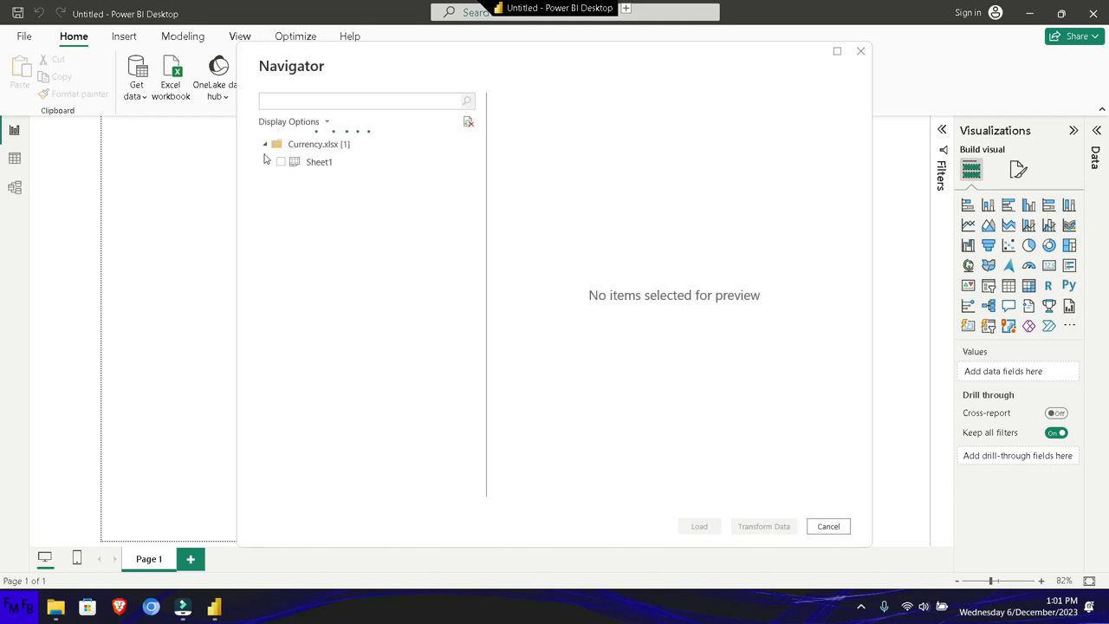
{"action": "left_click", "coordinate": [279, 163]}
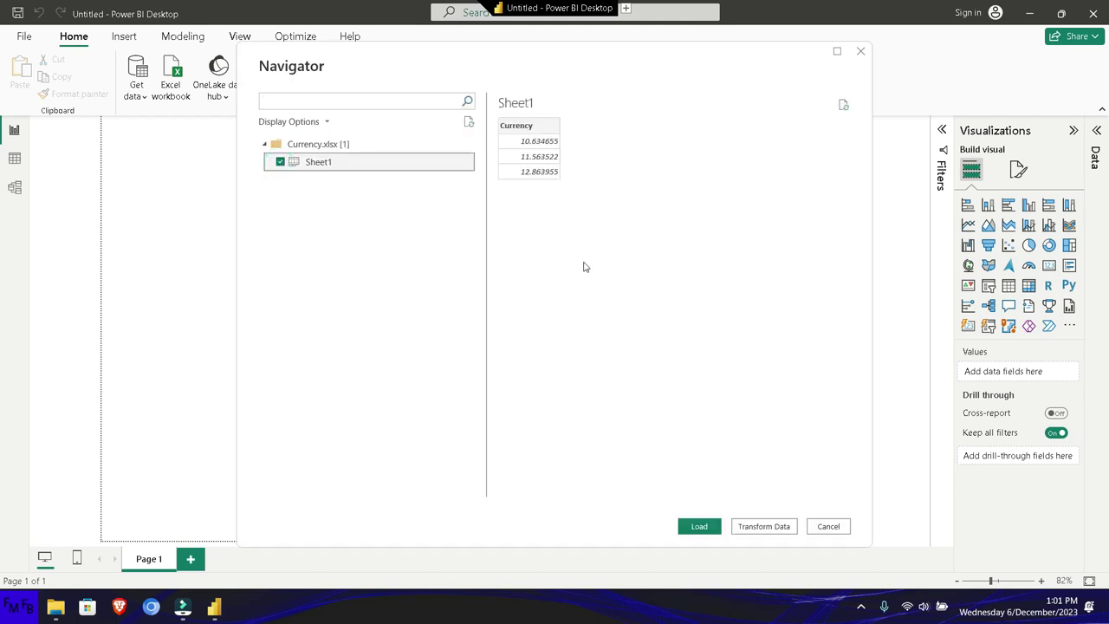
- Transform Sheet1 and change Currency to Fixed decimal number, replacing the current type
{"action": "left_click", "coordinate": [747, 526]}
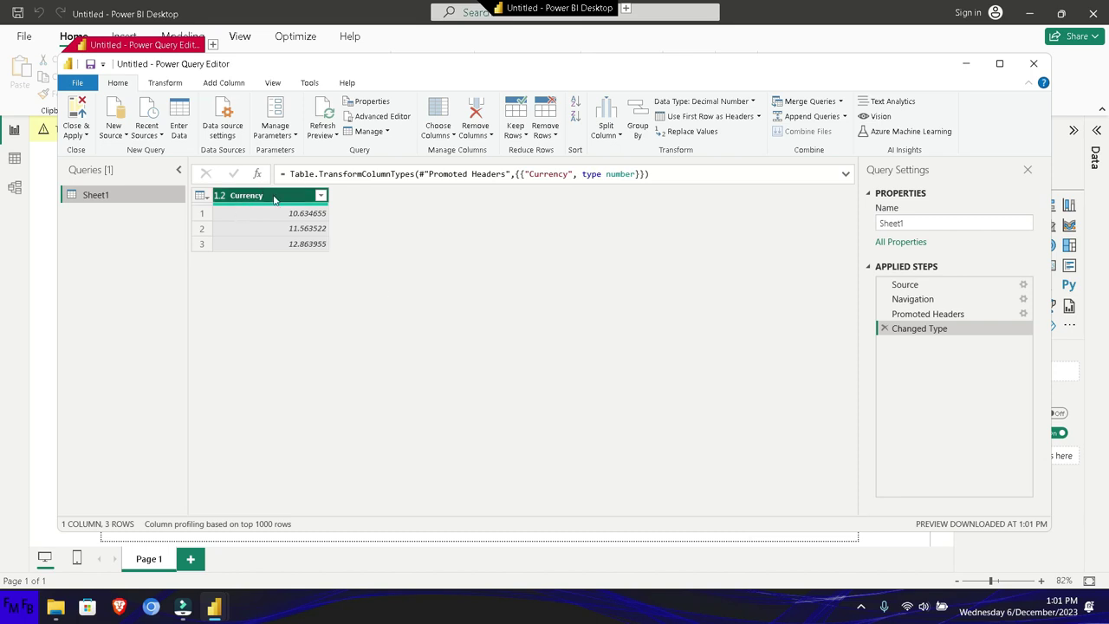
{"action": "left_click", "coordinate": [321, 197]}
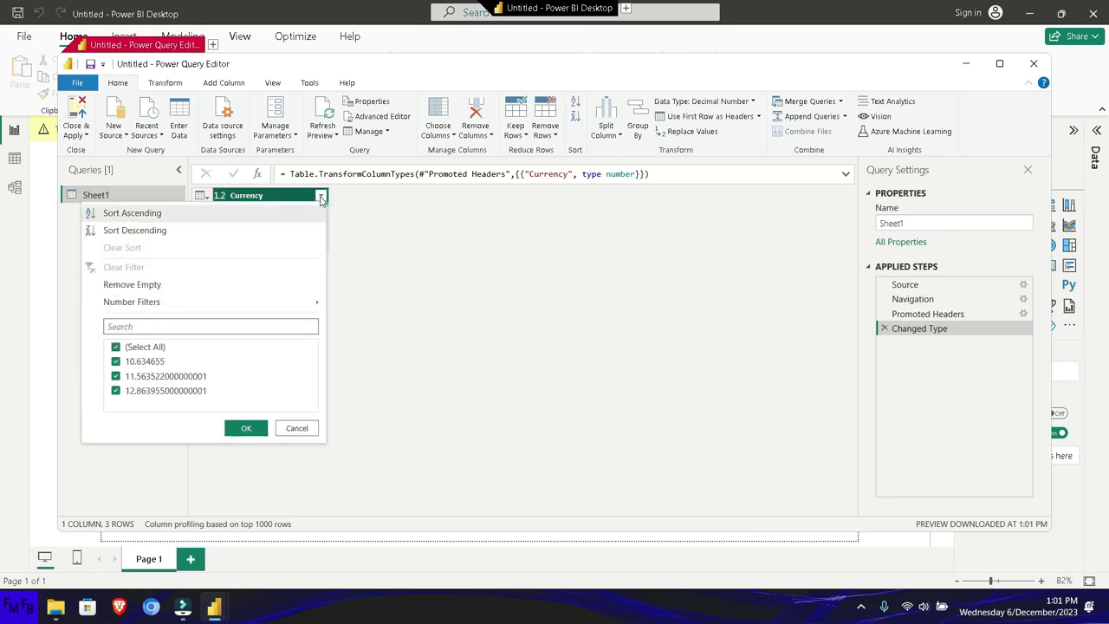
{"action": "left_click", "coordinate": [221, 196]}
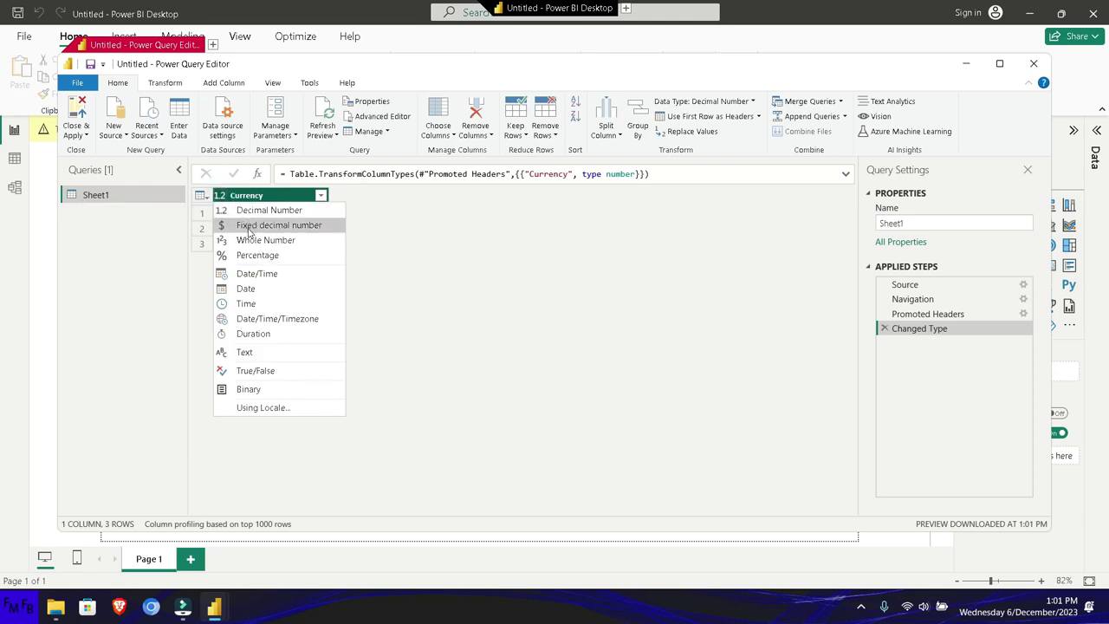
{"action": "left_click", "coordinate": [249, 226]}
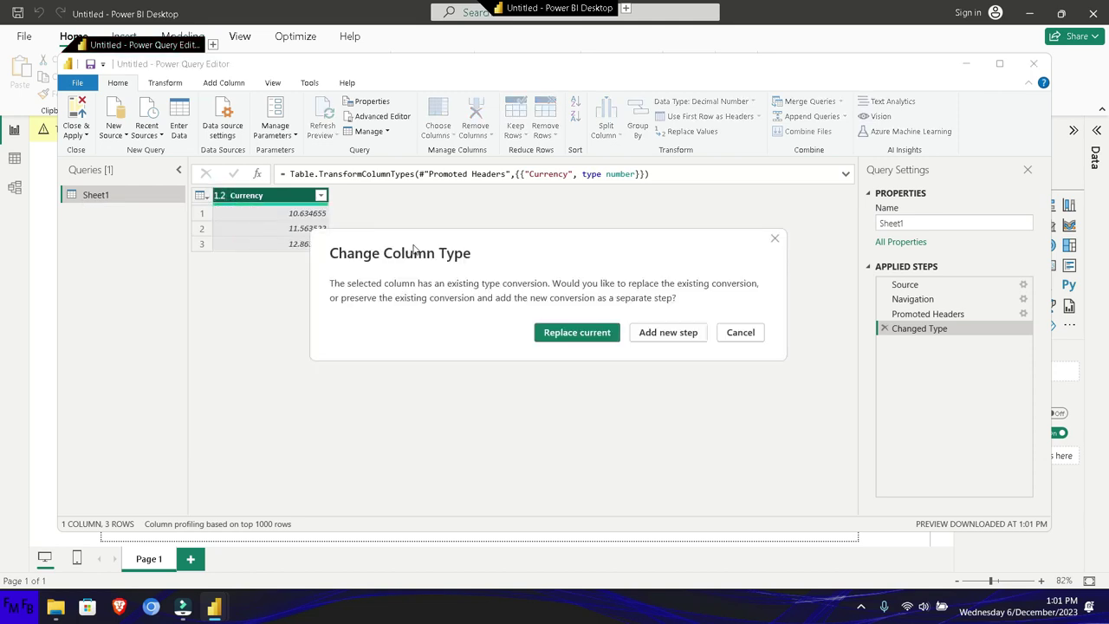
{"action": "left_click", "coordinate": [595, 335]}
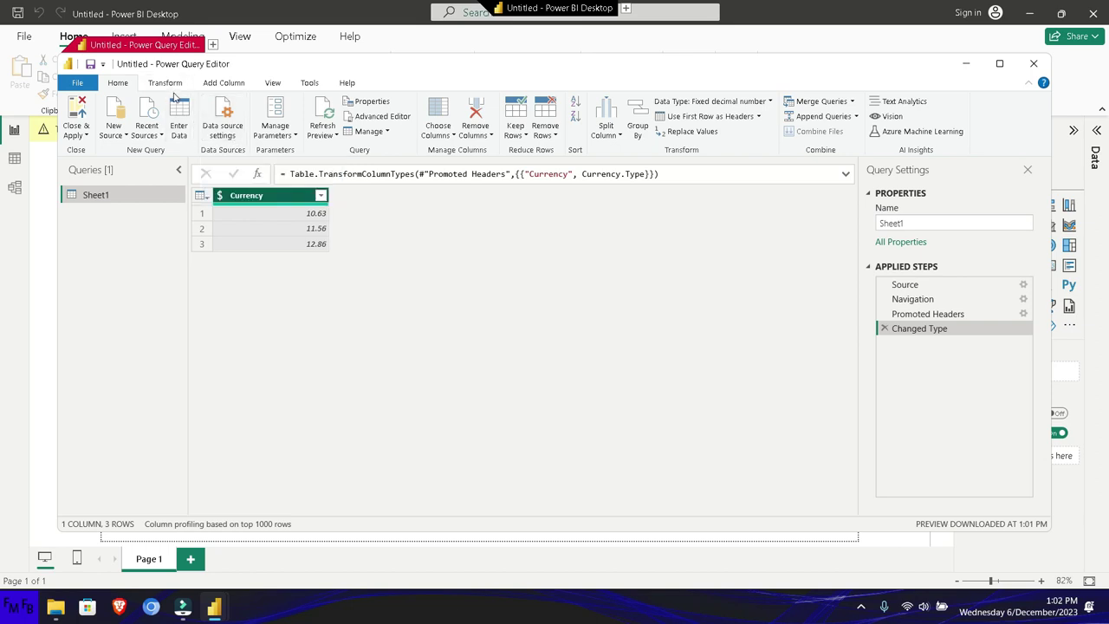
{"action": "left_click", "coordinate": [168, 86]}
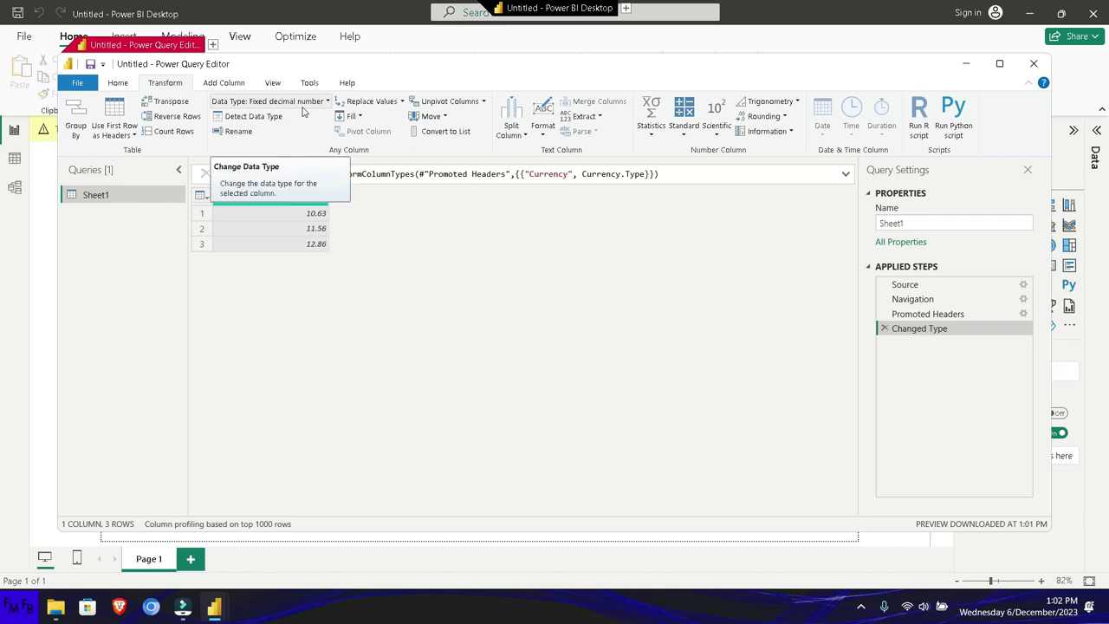
- Detect the Currency column's data type, then set it to Fixed decimal number, replacing the current type
{"action": "left_click", "coordinate": [277, 117]}
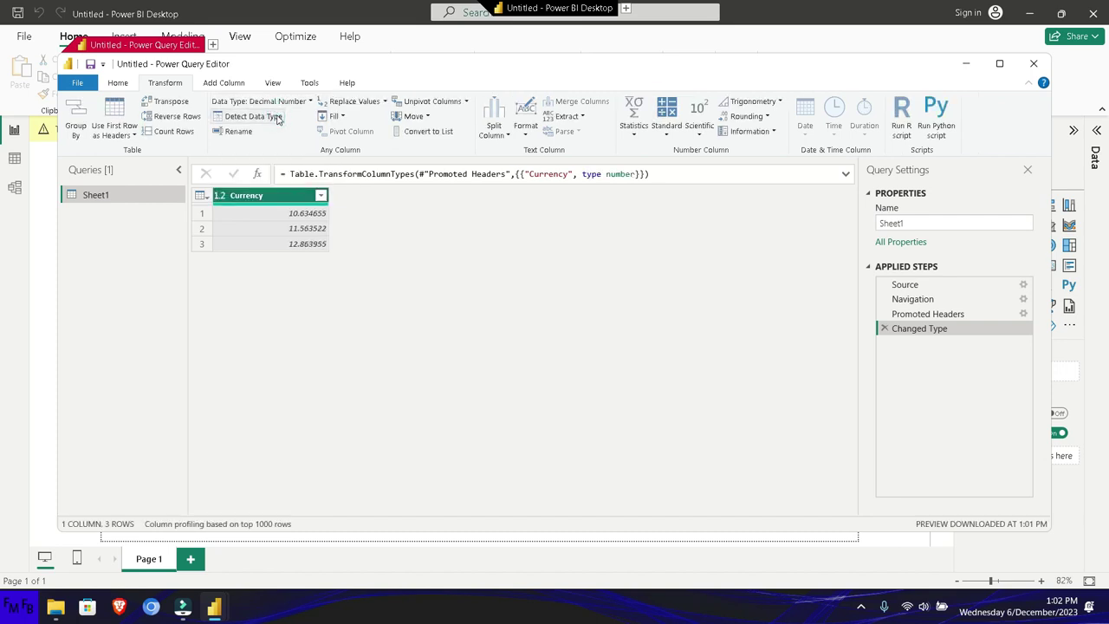
{"action": "left_click", "coordinate": [308, 101]}
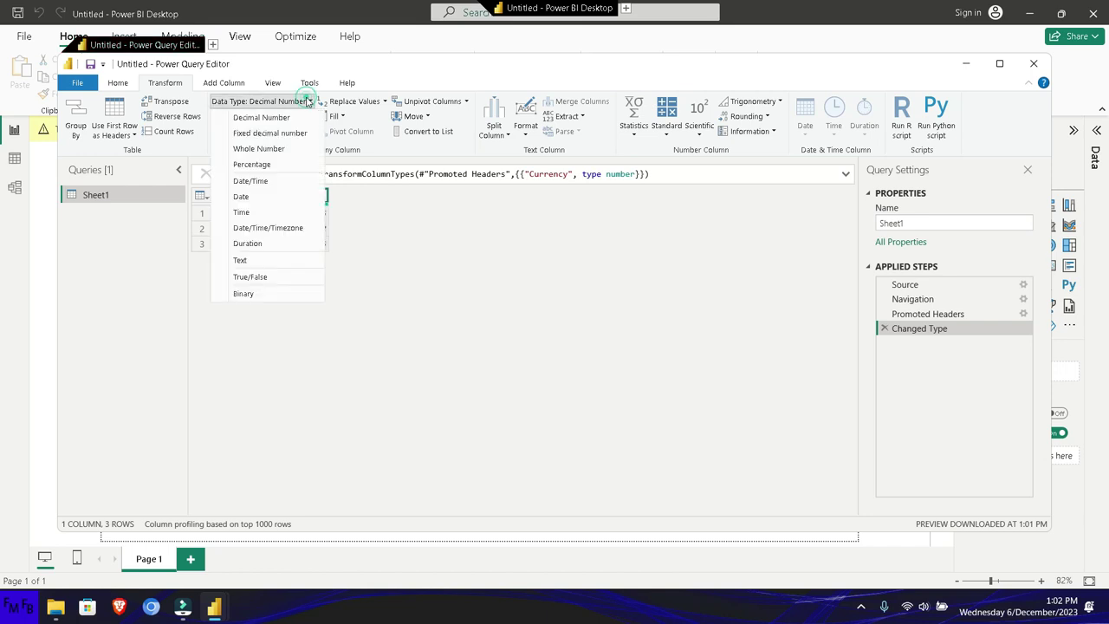
{"action": "left_click", "coordinate": [307, 135]}
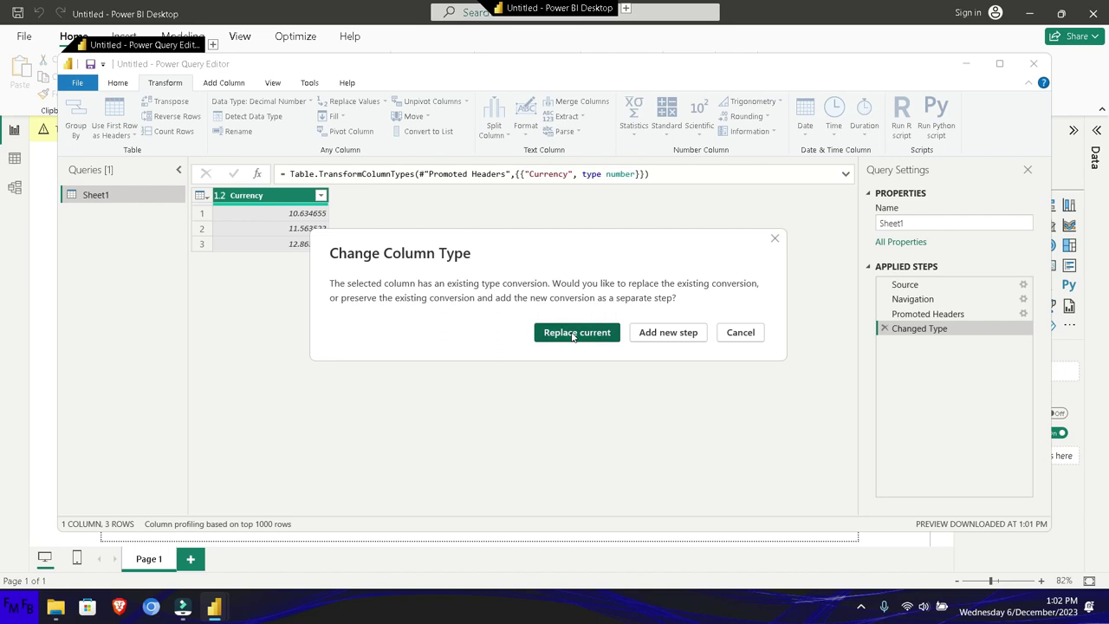
{"action": "left_click", "coordinate": [574, 336]}
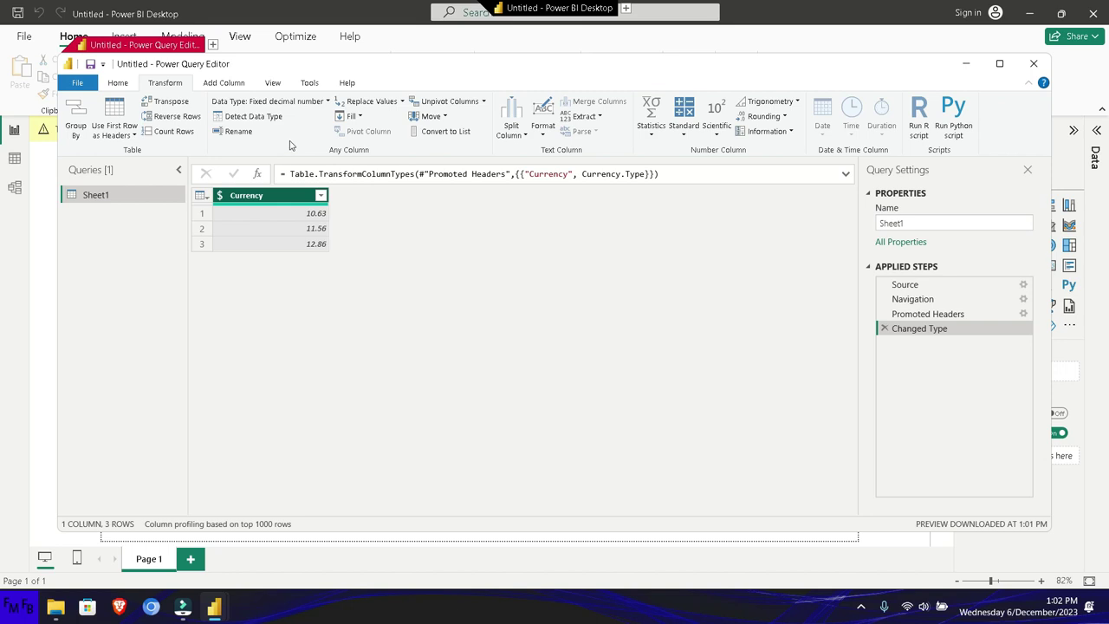
{"action": "left_click", "coordinate": [220, 195]}
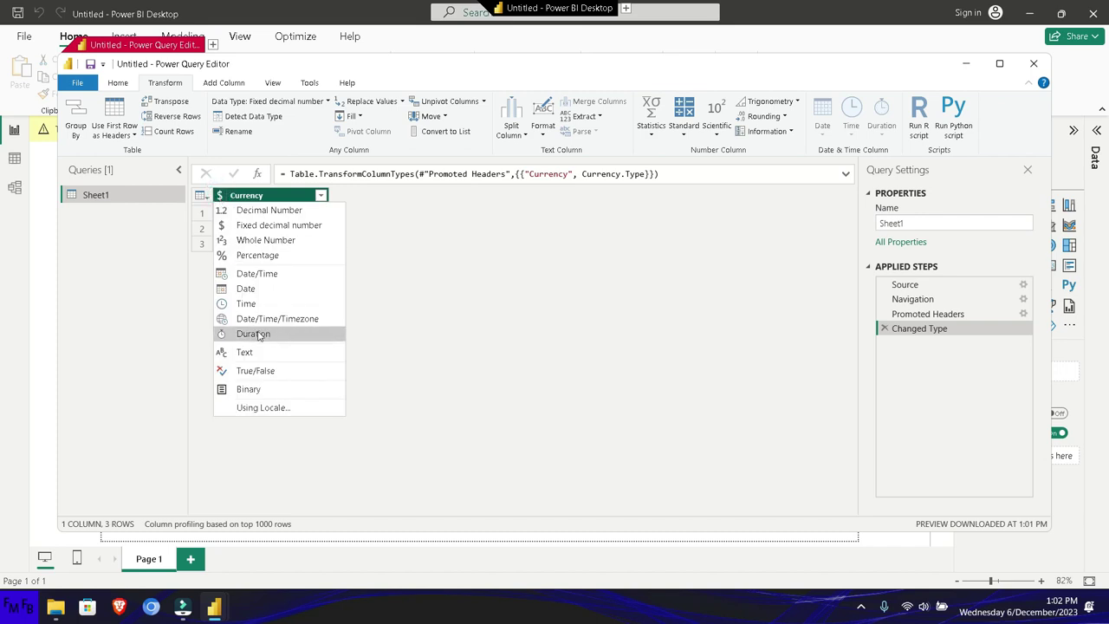
{"action": "left_click", "coordinate": [267, 408]}
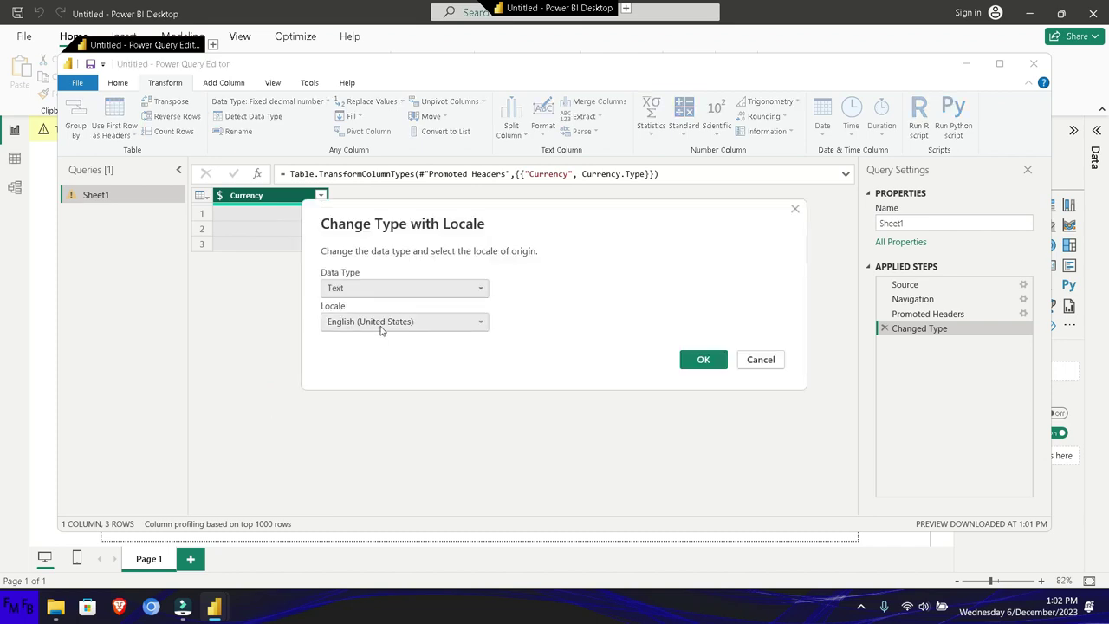
{"action": "left_click", "coordinate": [381, 325]}
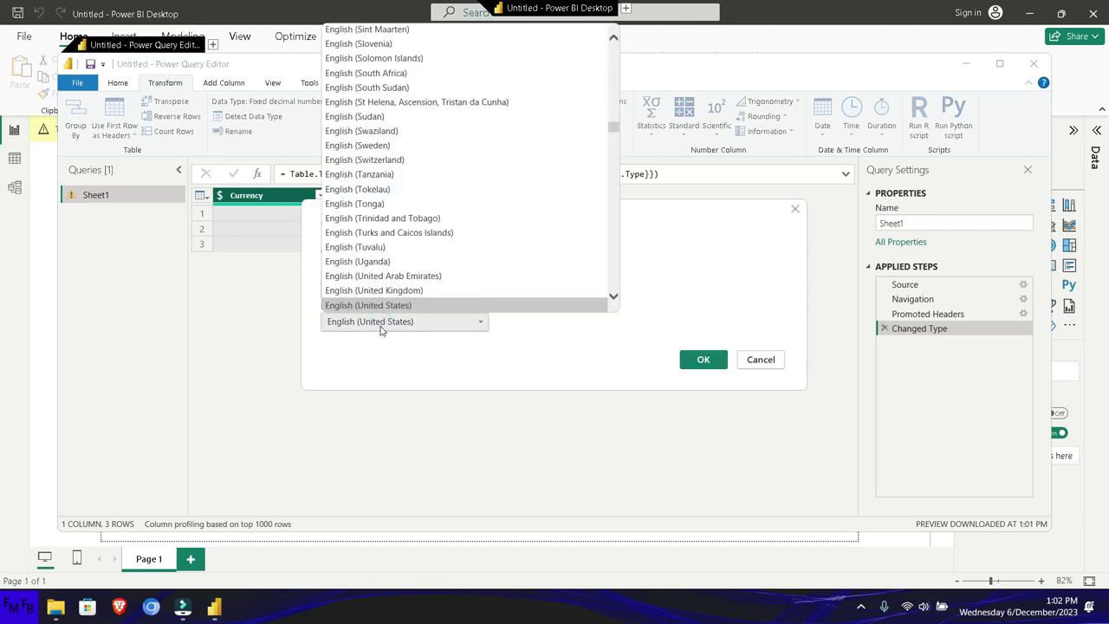
{"action": "key", "text": "Escape"}
{"action": "key", "text": "Escape"}
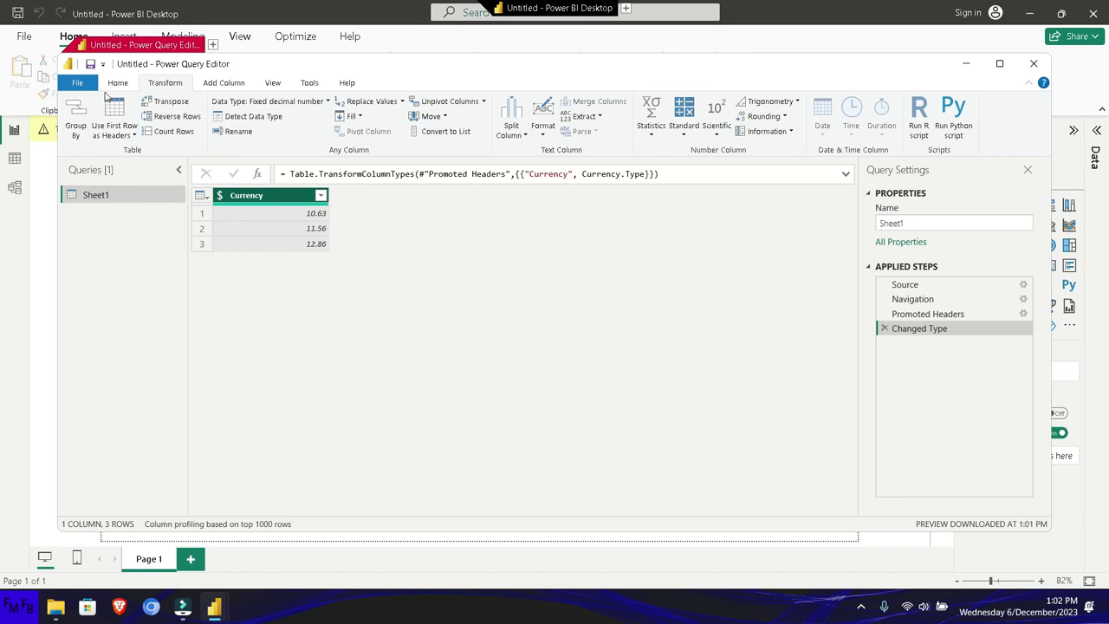
{"action": "left_click", "coordinate": [114, 85]}
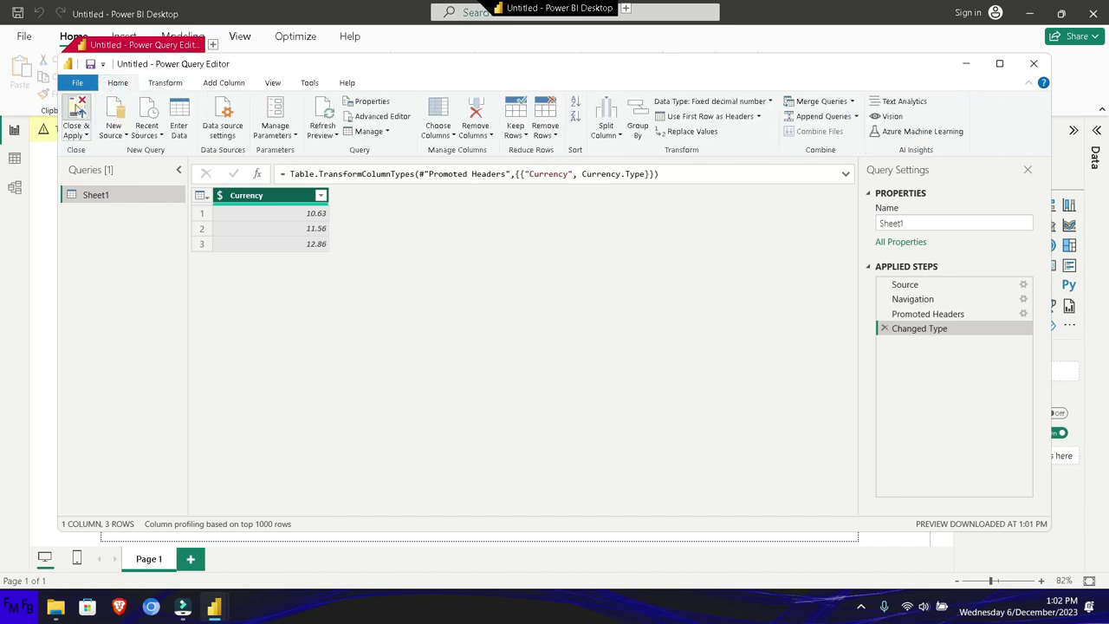
- Close & Apply the query, then format Sheet1's Currency column as euro currency
{"action": "left_click", "coordinate": [74, 109]}
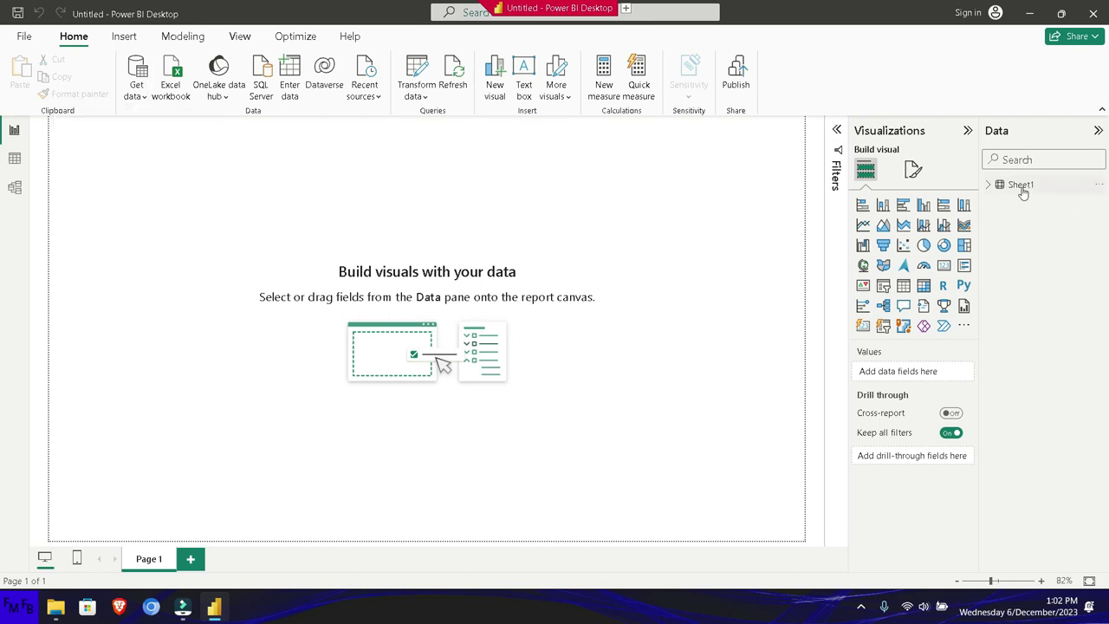
{"action": "left_click", "coordinate": [1023, 188]}
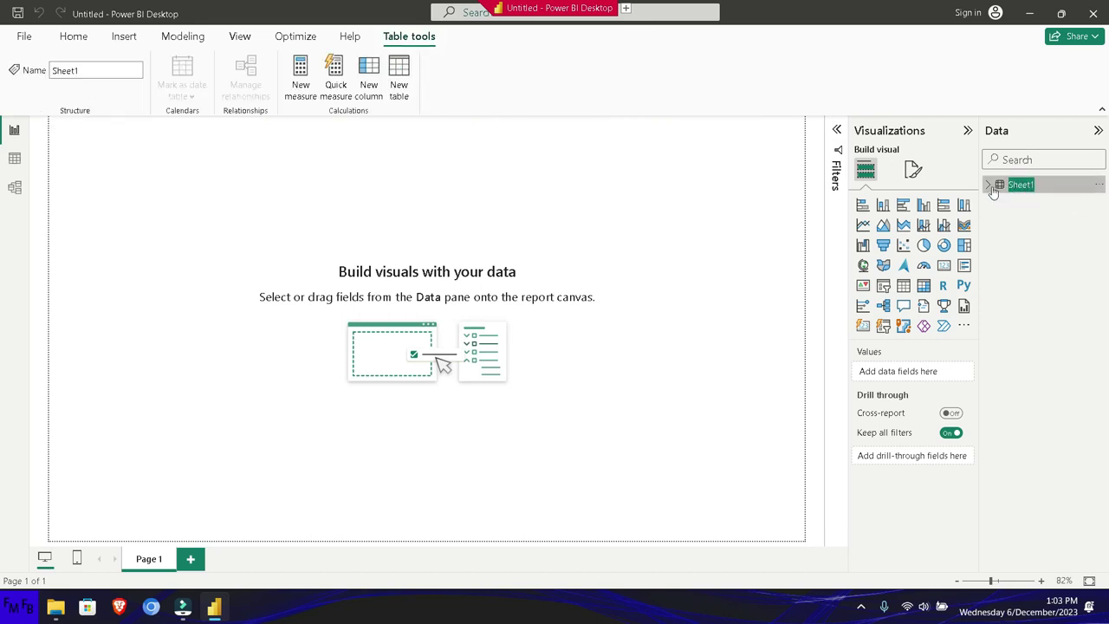
{"action": "left_click", "coordinate": [987, 184]}
{"action": "left_click", "coordinate": [1031, 202]}
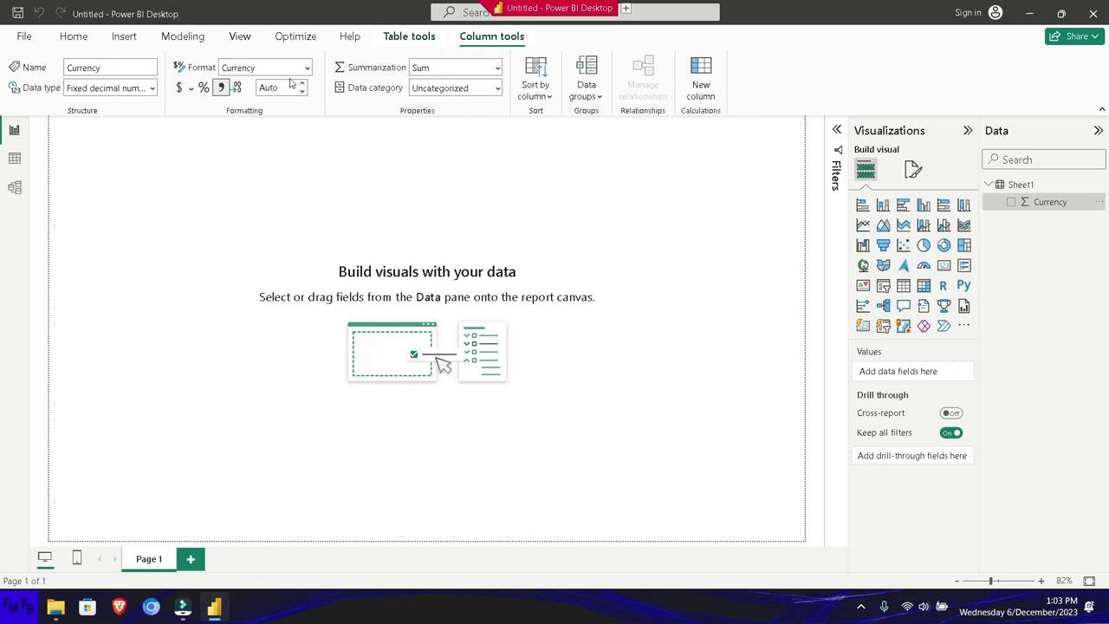
{"action": "left_click", "coordinate": [194, 89]}
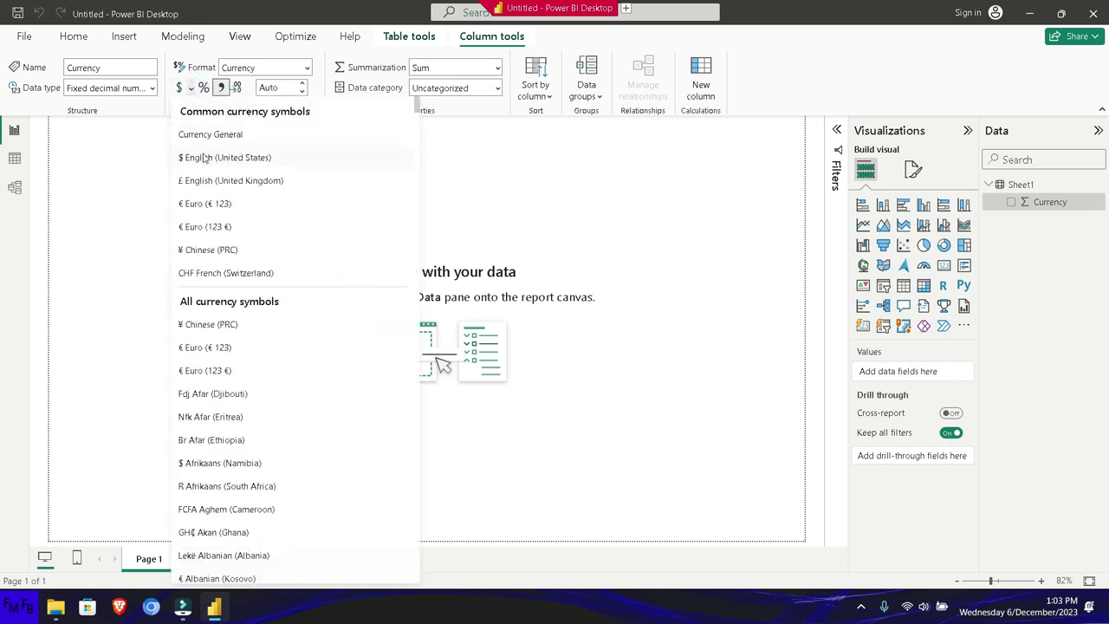
{"action": "left_click", "coordinate": [214, 221]}
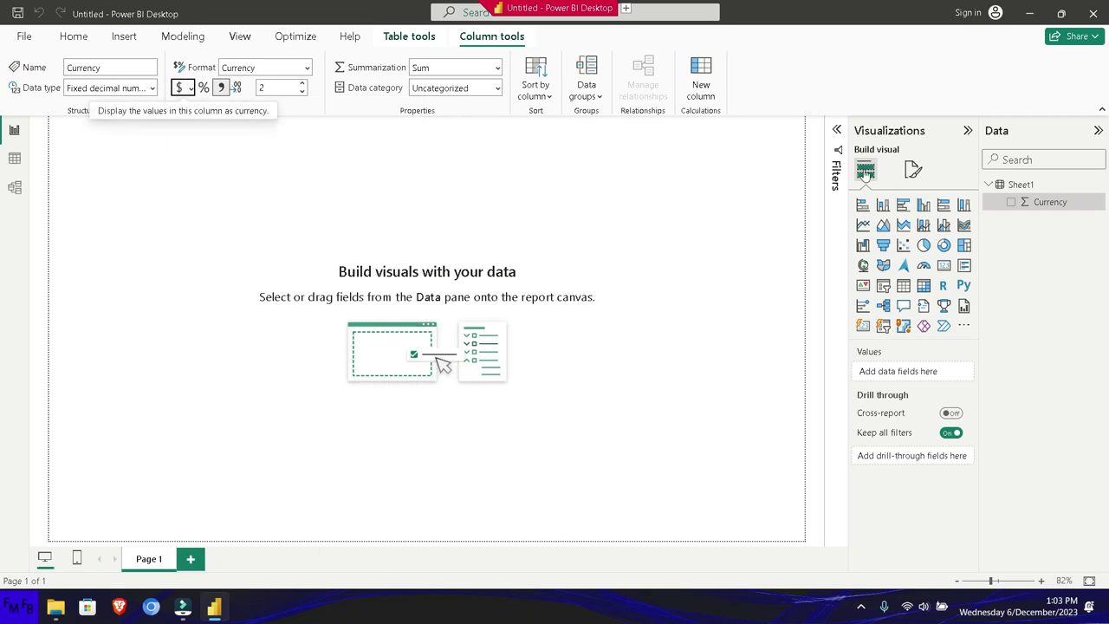
- Add Sum of Currency to the report as a card showing 35.06 €
{"action": "left_click", "coordinate": [1012, 203]}
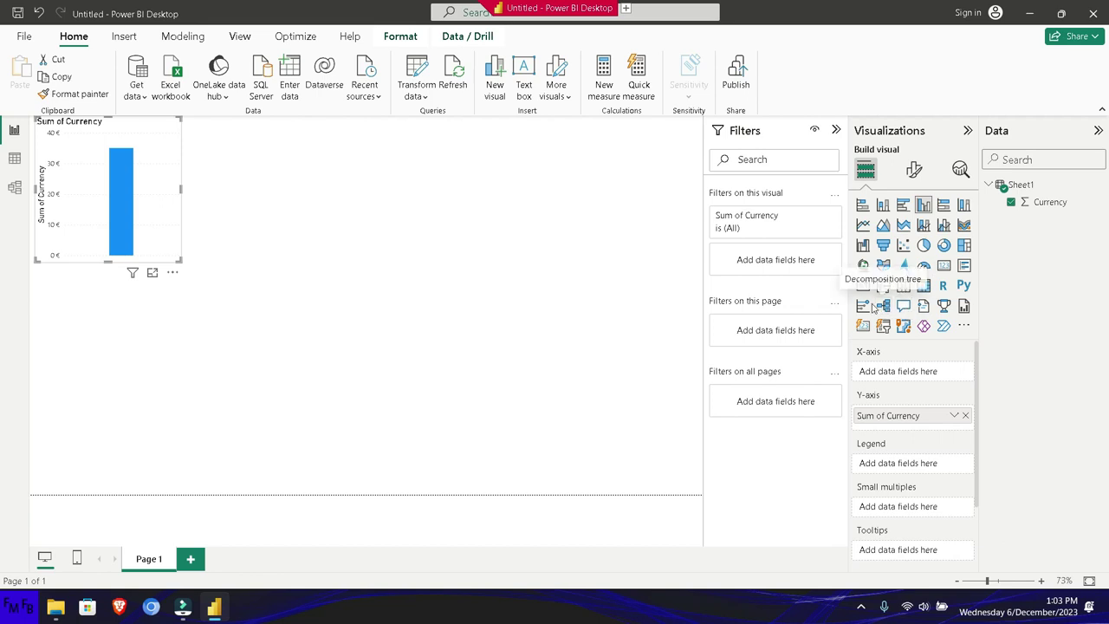
{"action": "left_click", "coordinate": [943, 265]}
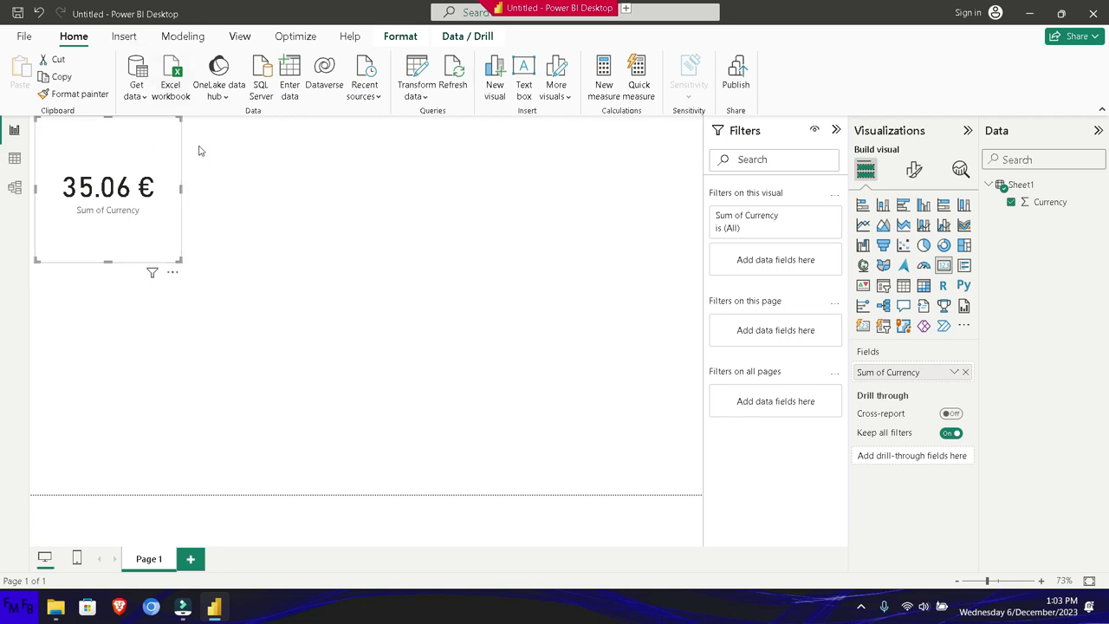
{"action": "left_click", "coordinate": [1051, 207]}
- Switch the Currency format to ¥ Chinese (PRC) so the card reads ¥35.06
{"action": "left_click", "coordinate": [743, 159]}
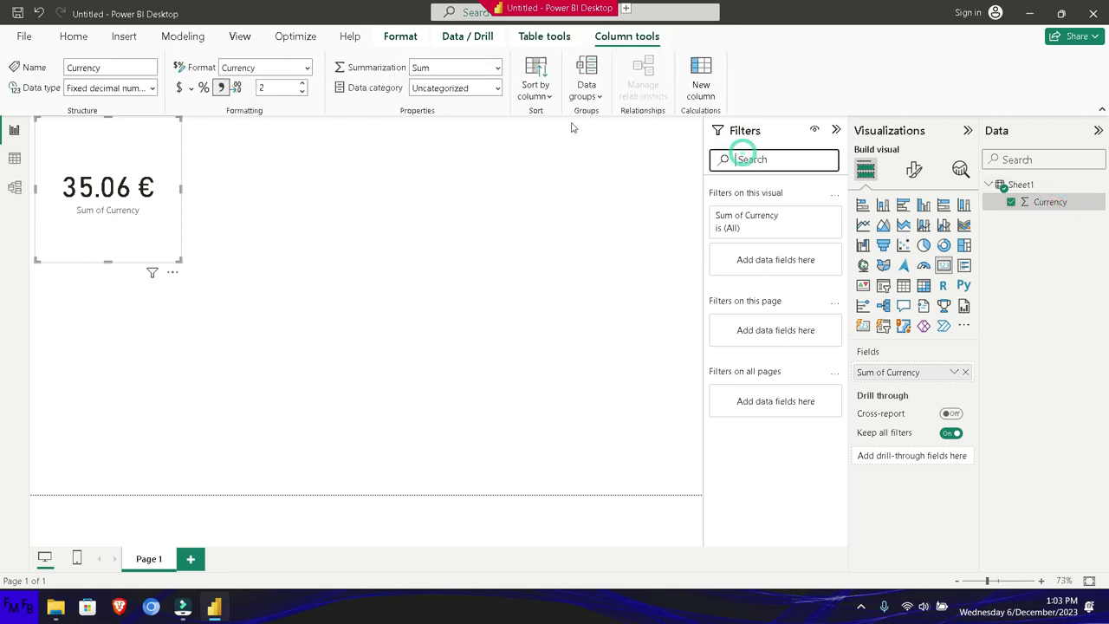
{"action": "left_click", "coordinate": [191, 89]}
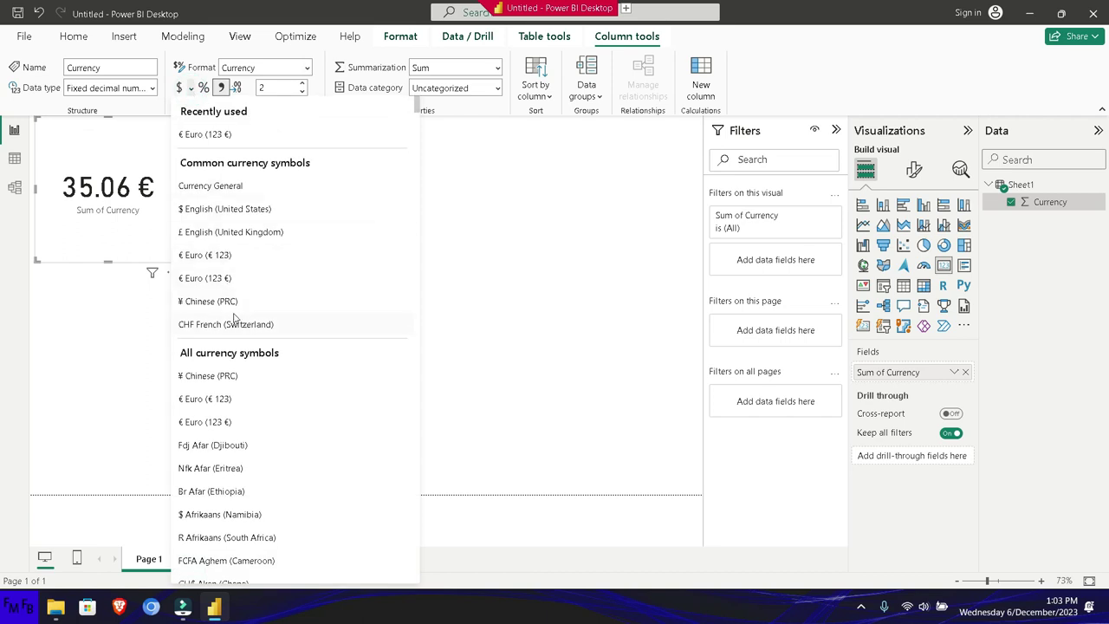
{"action": "left_click", "coordinate": [240, 374]}
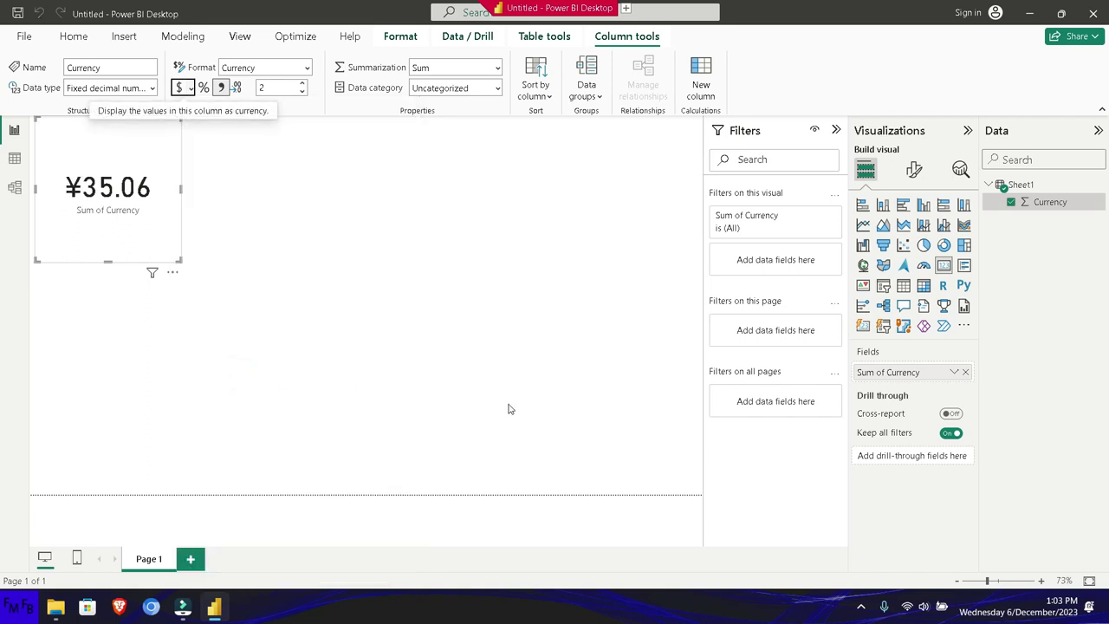
{"action": "left_click", "coordinate": [859, 607]}
{"action": "right_click", "coordinate": [832, 566]}
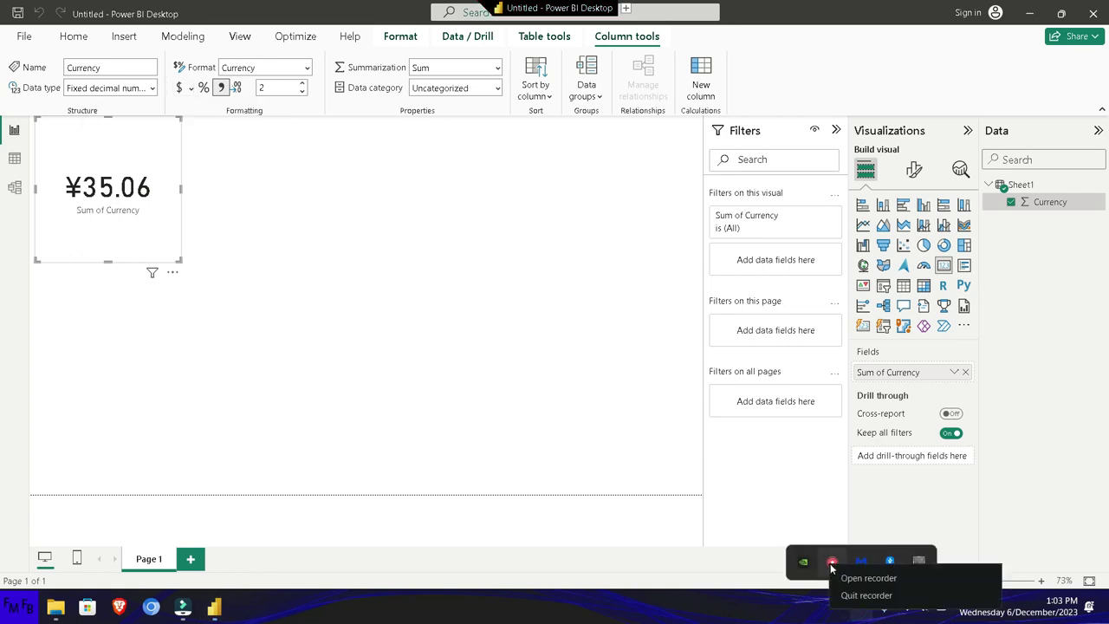